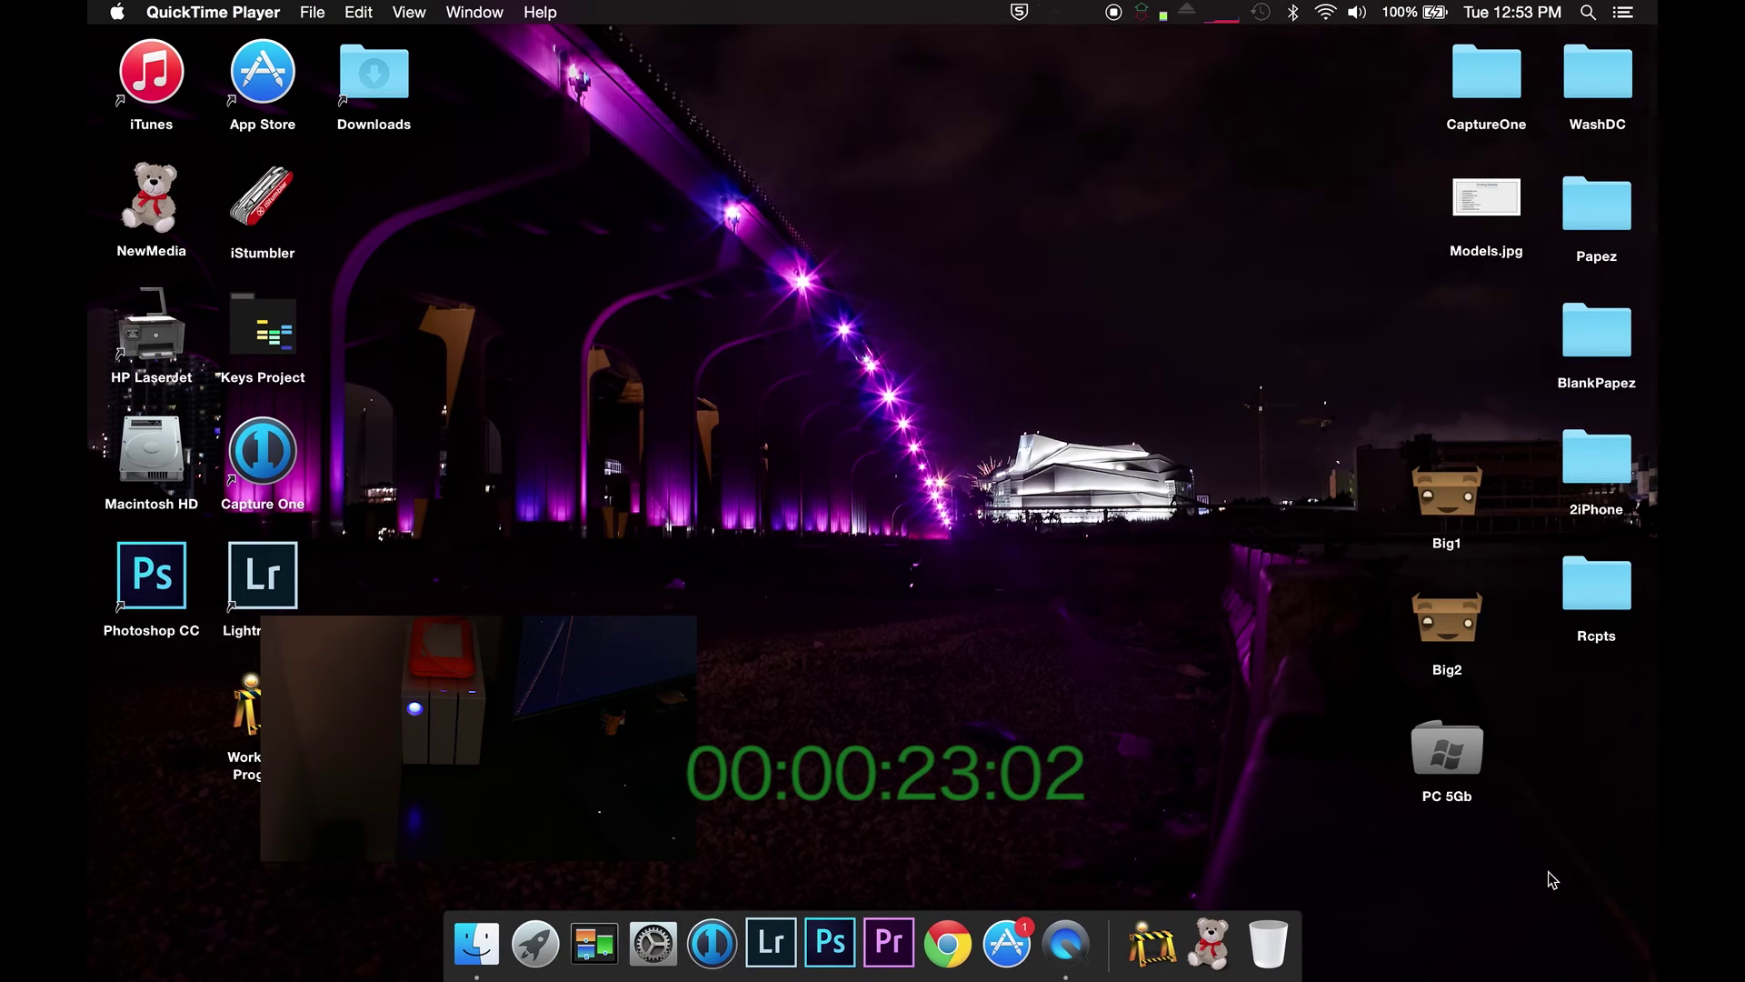
- Find and launch Blackmagic Disk Speed Test through a system search for "black", and shift its window slightly upward
{"action": "left_click_drag", "start_coordinate": [1238, 386], "coordinate": [1231, 494]}
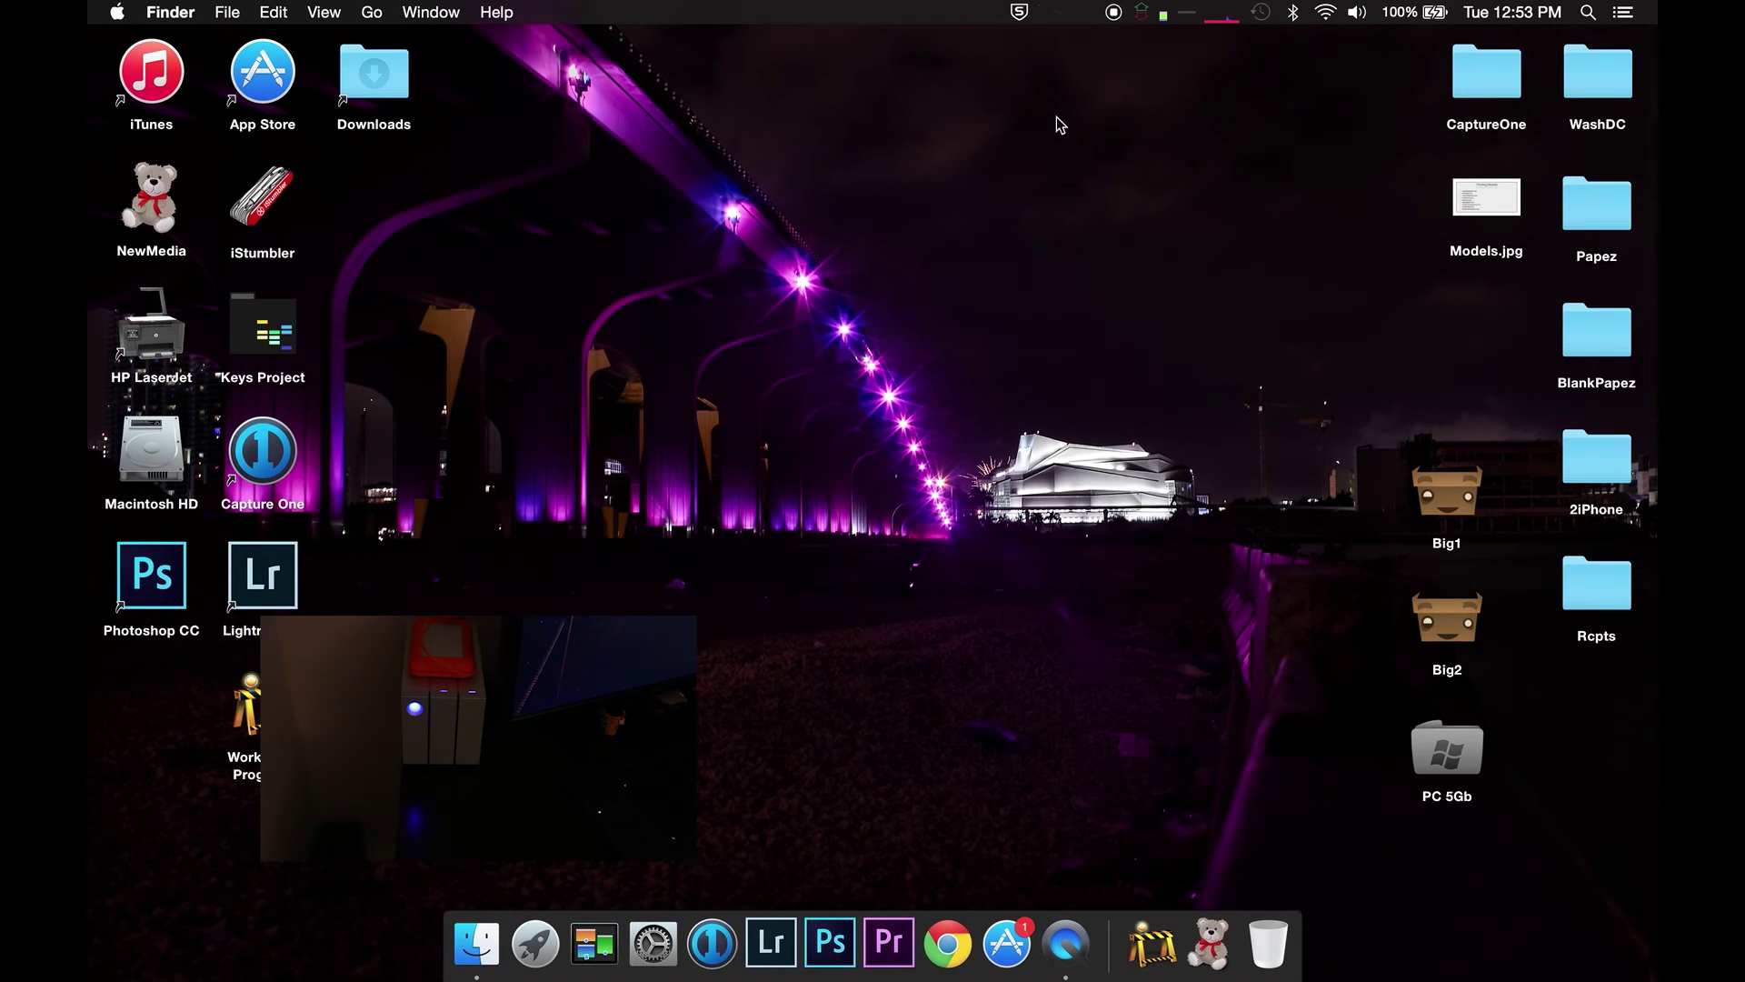
{"action": "left_click", "coordinate": [1586, 13]}
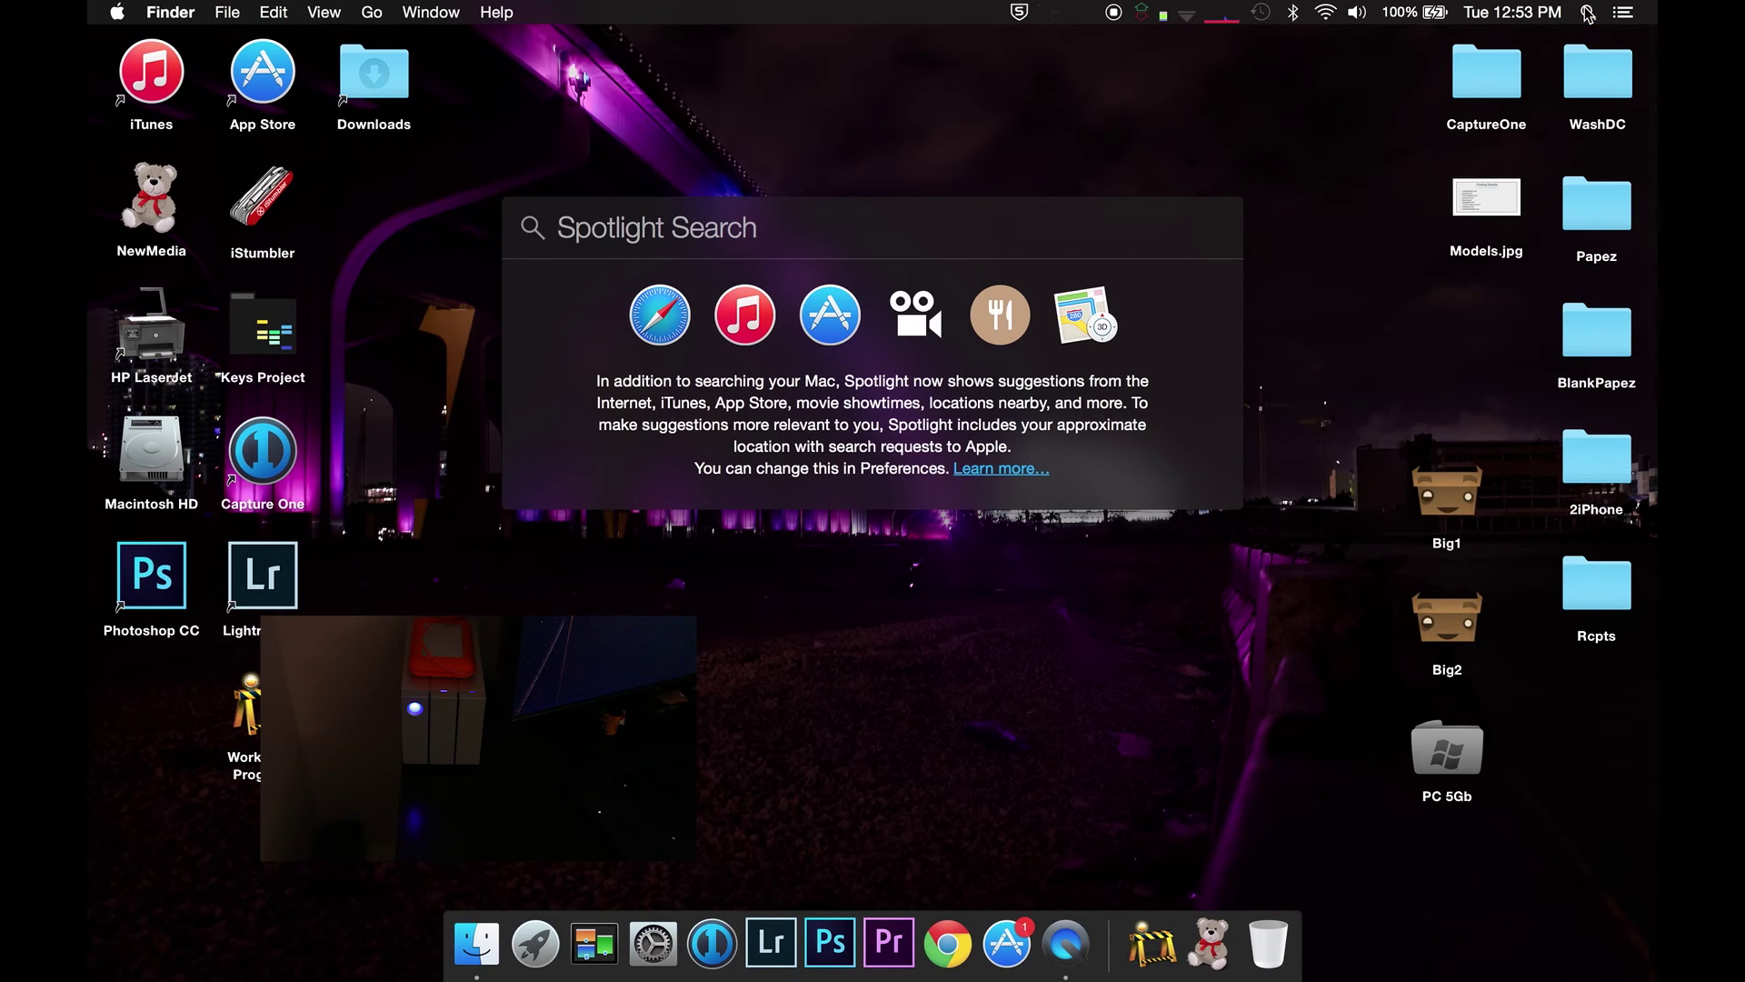
{"action": "type", "text": "black"}
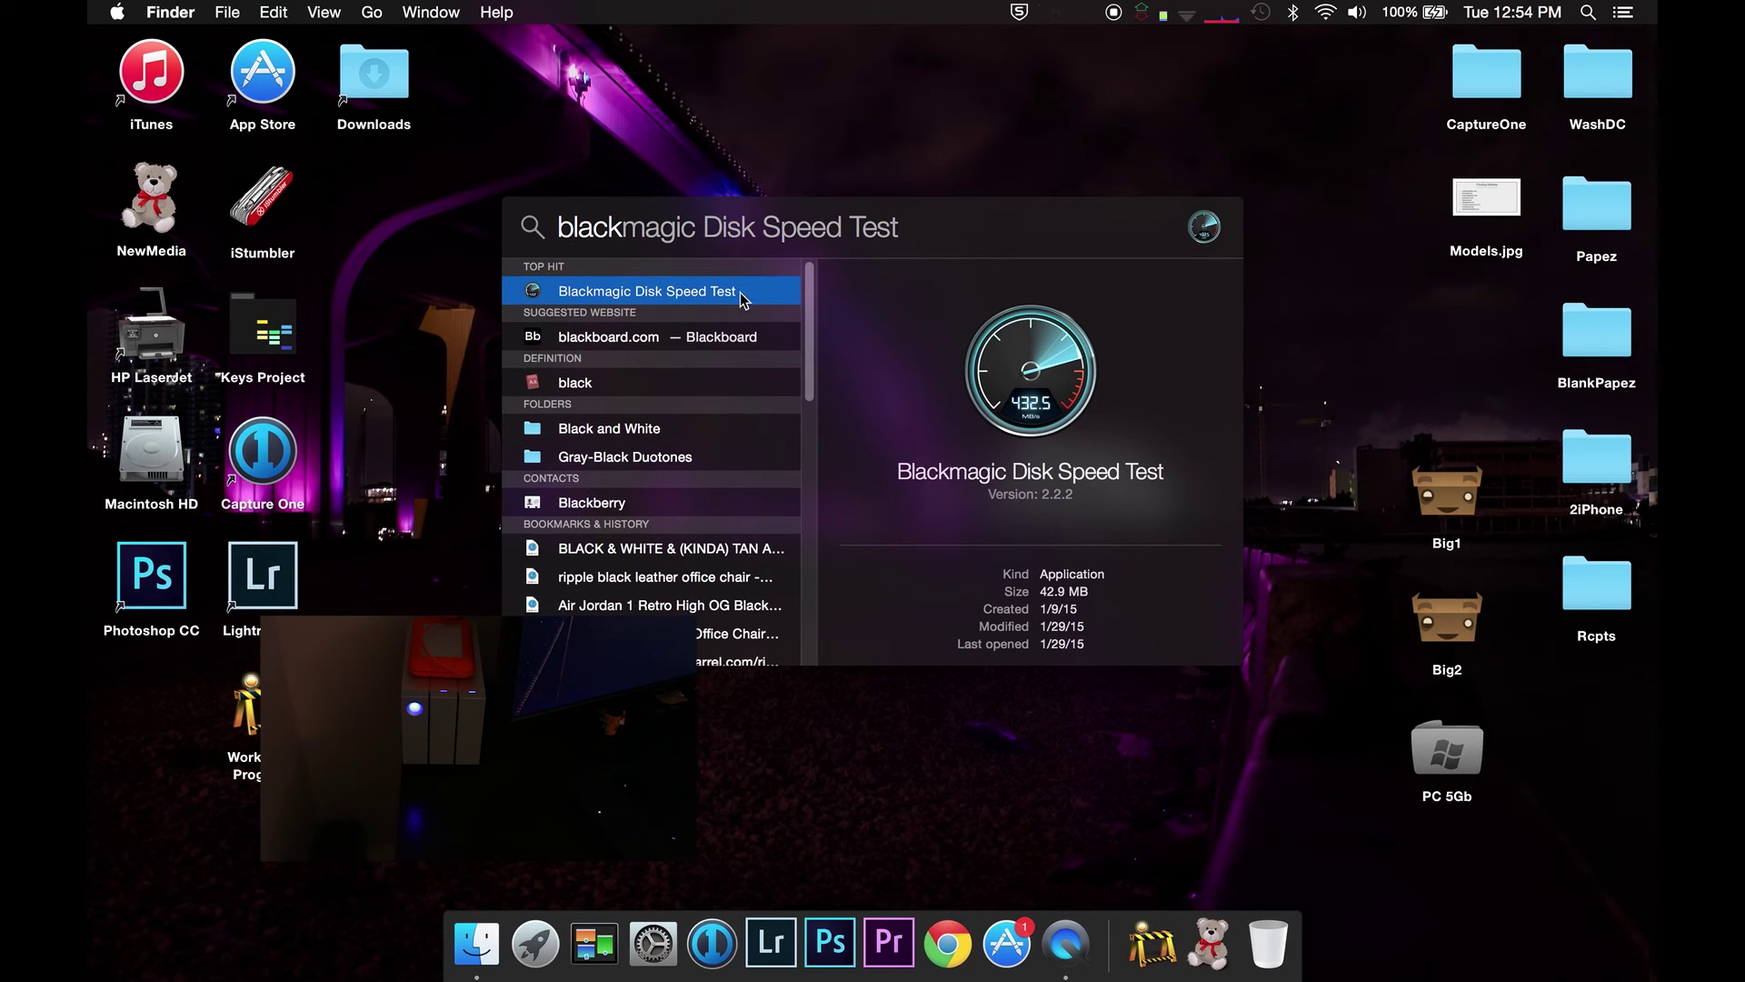
{"action": "left_click", "coordinate": [673, 292]}
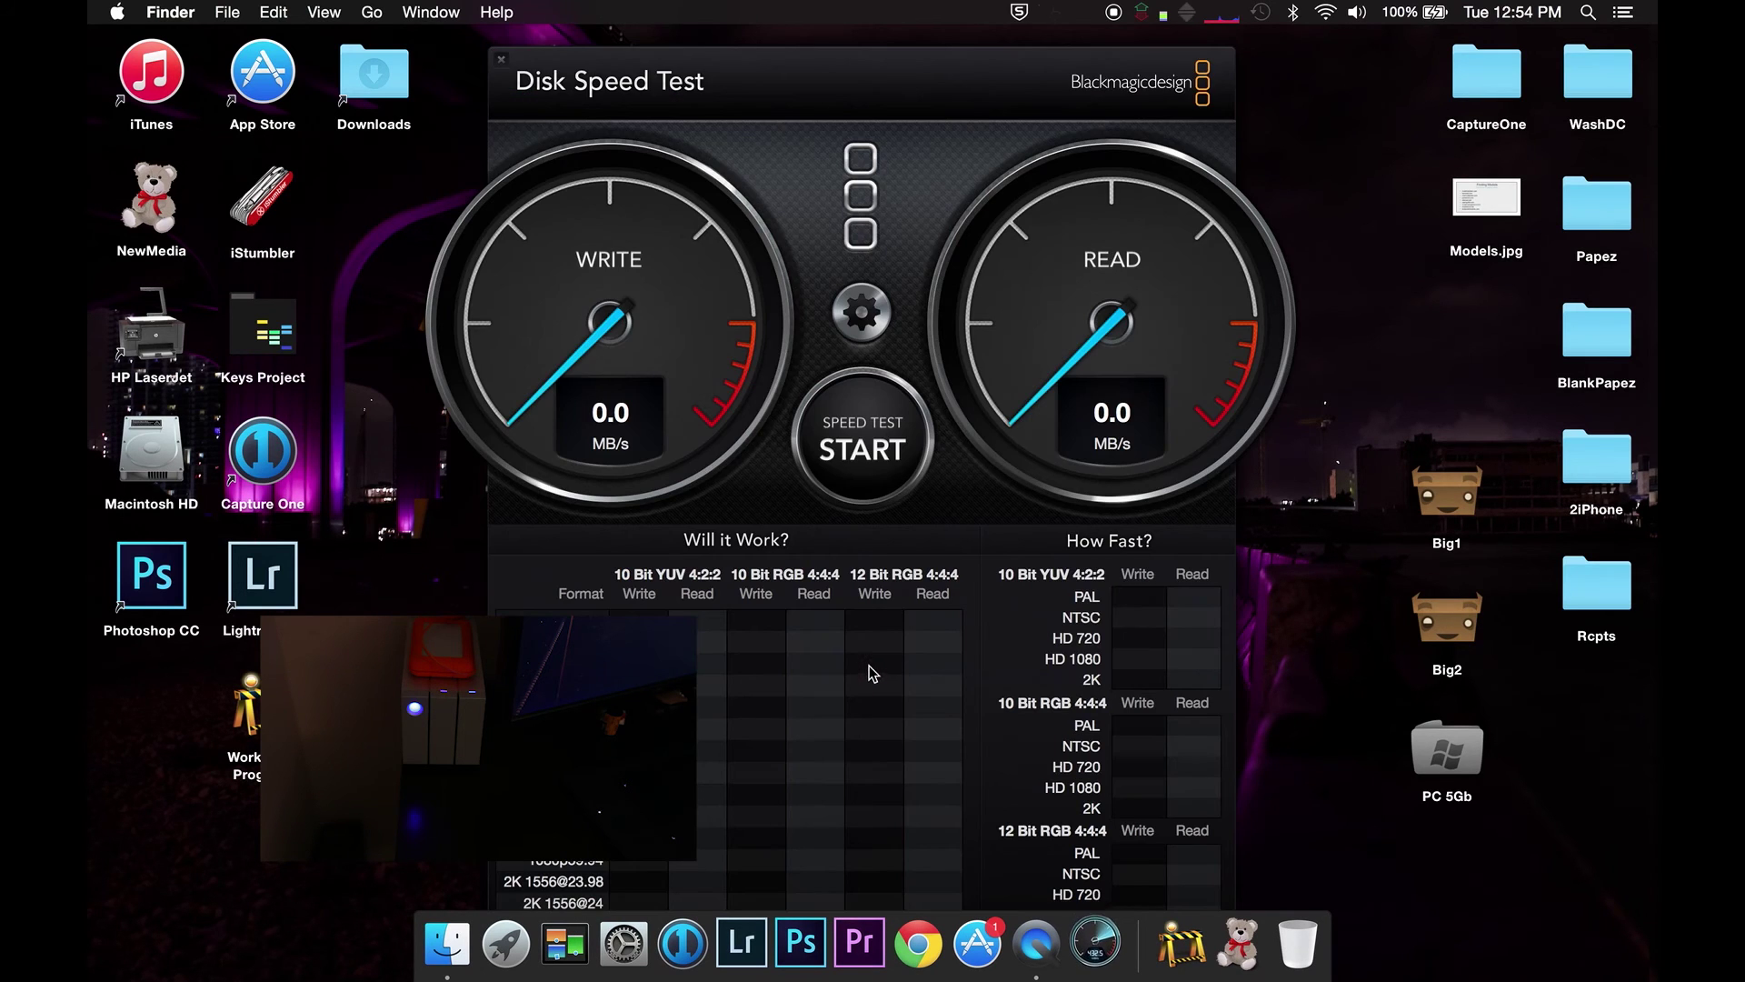
{"action": "left_click_drag", "start_coordinate": [921, 103], "coordinate": [918, 70]}
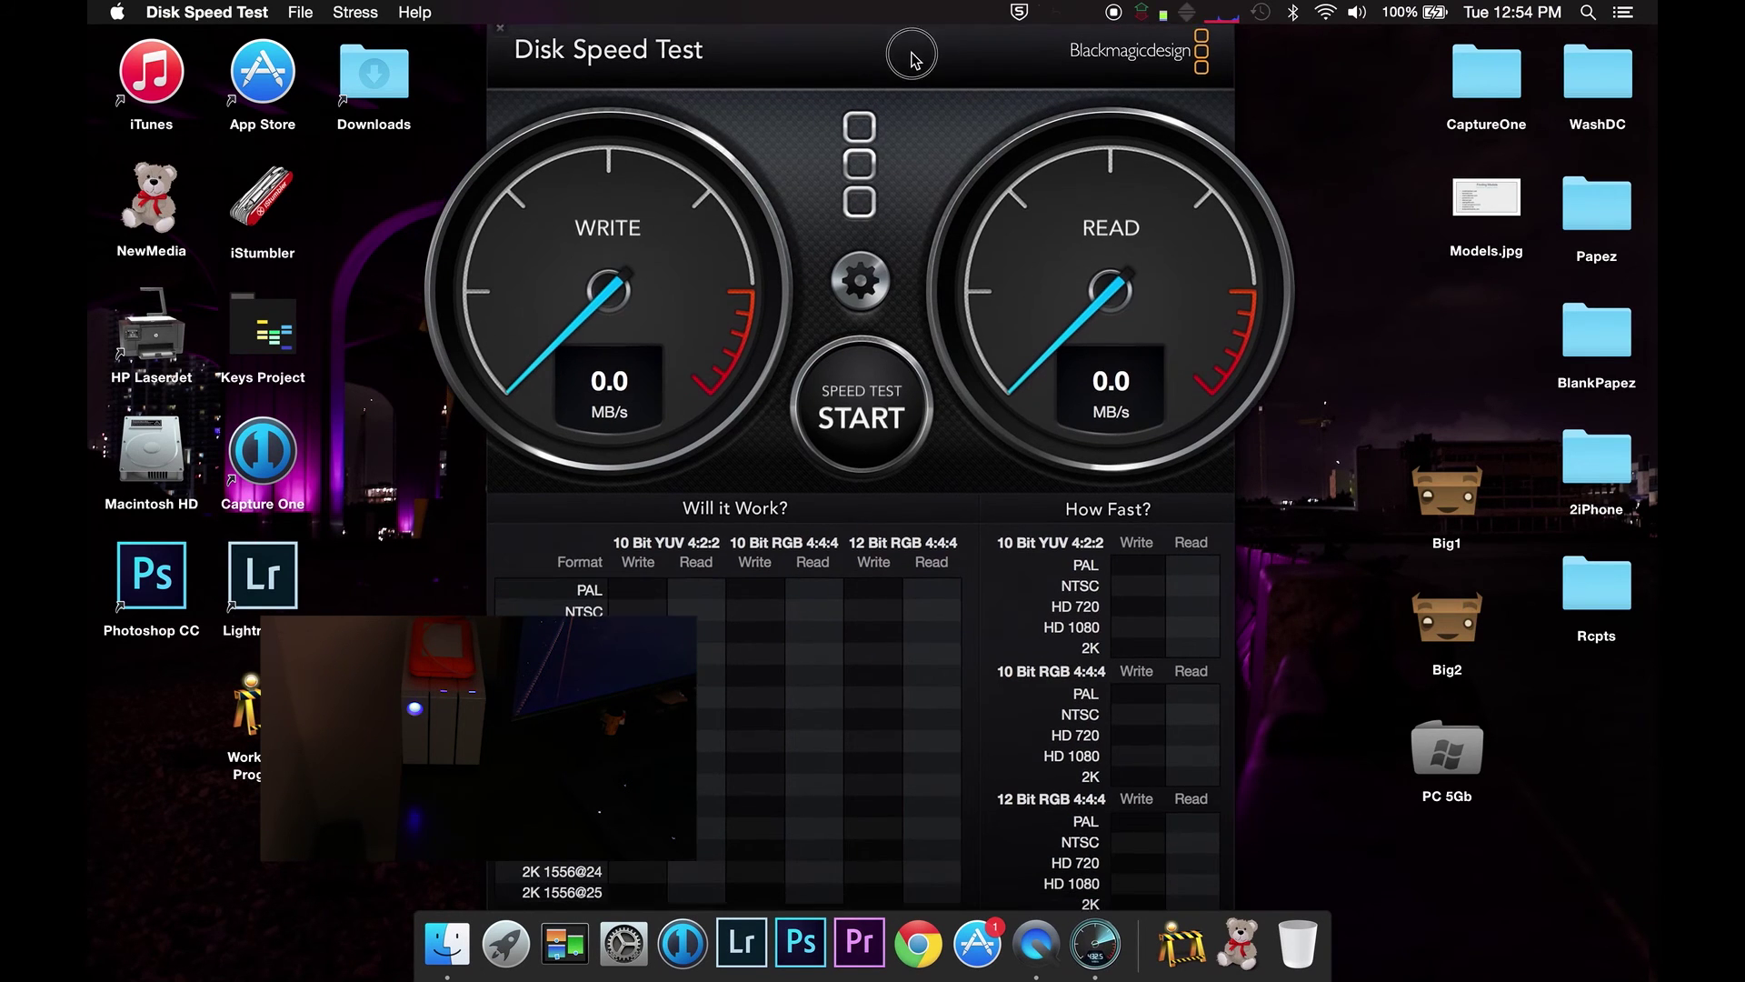
- Select the Big2 drive as the target location for the speed test
{"action": "left_click", "coordinate": [860, 282]}
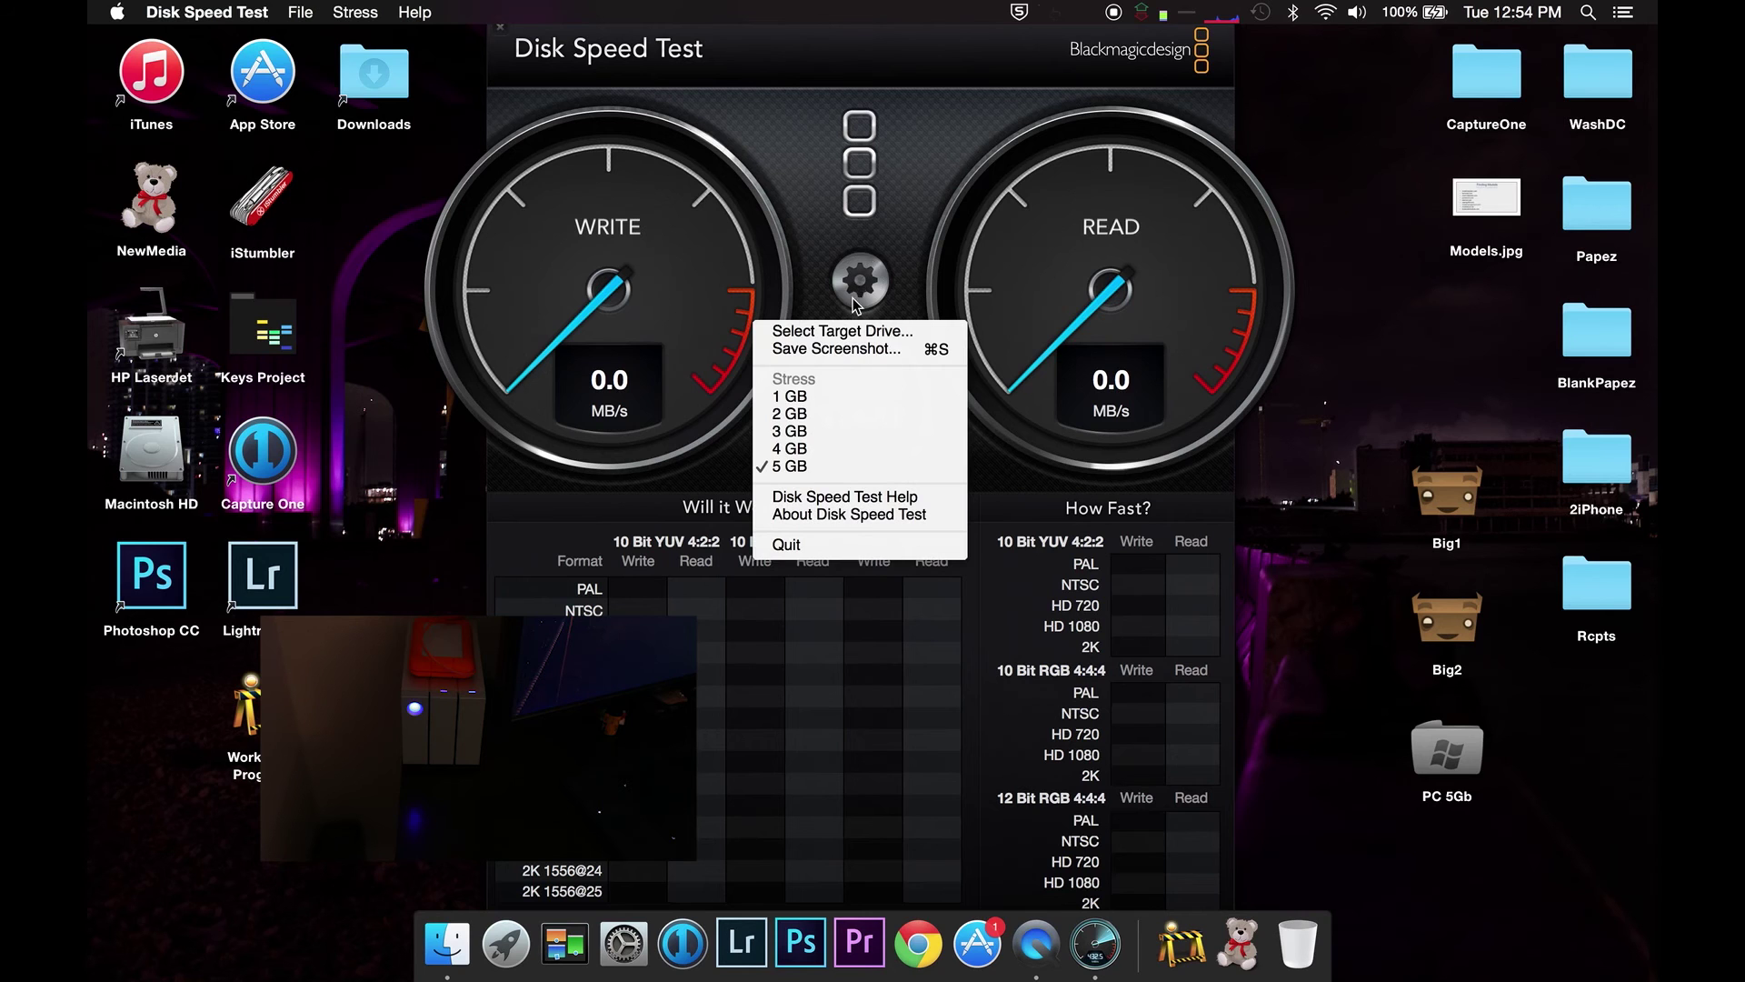
{"action": "left_click", "coordinate": [868, 333]}
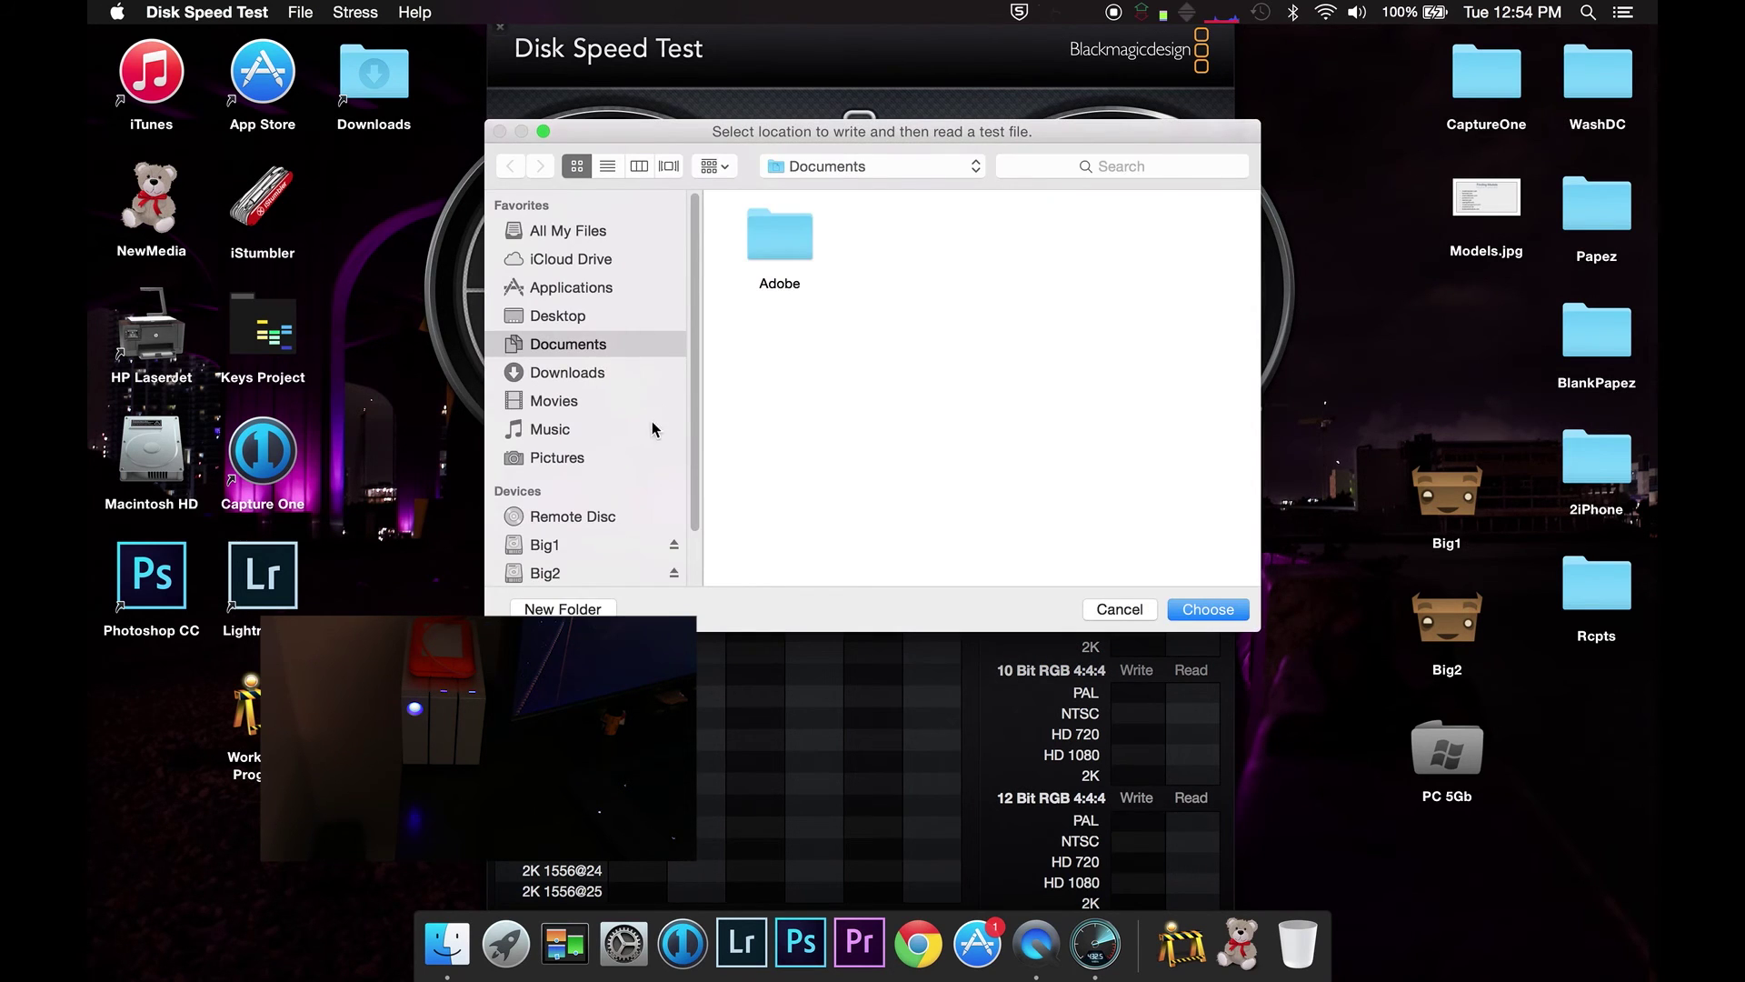
{"action": "scroll", "coordinate": [701, 289], "scroll_direction": "down", "scroll_amount": 2}
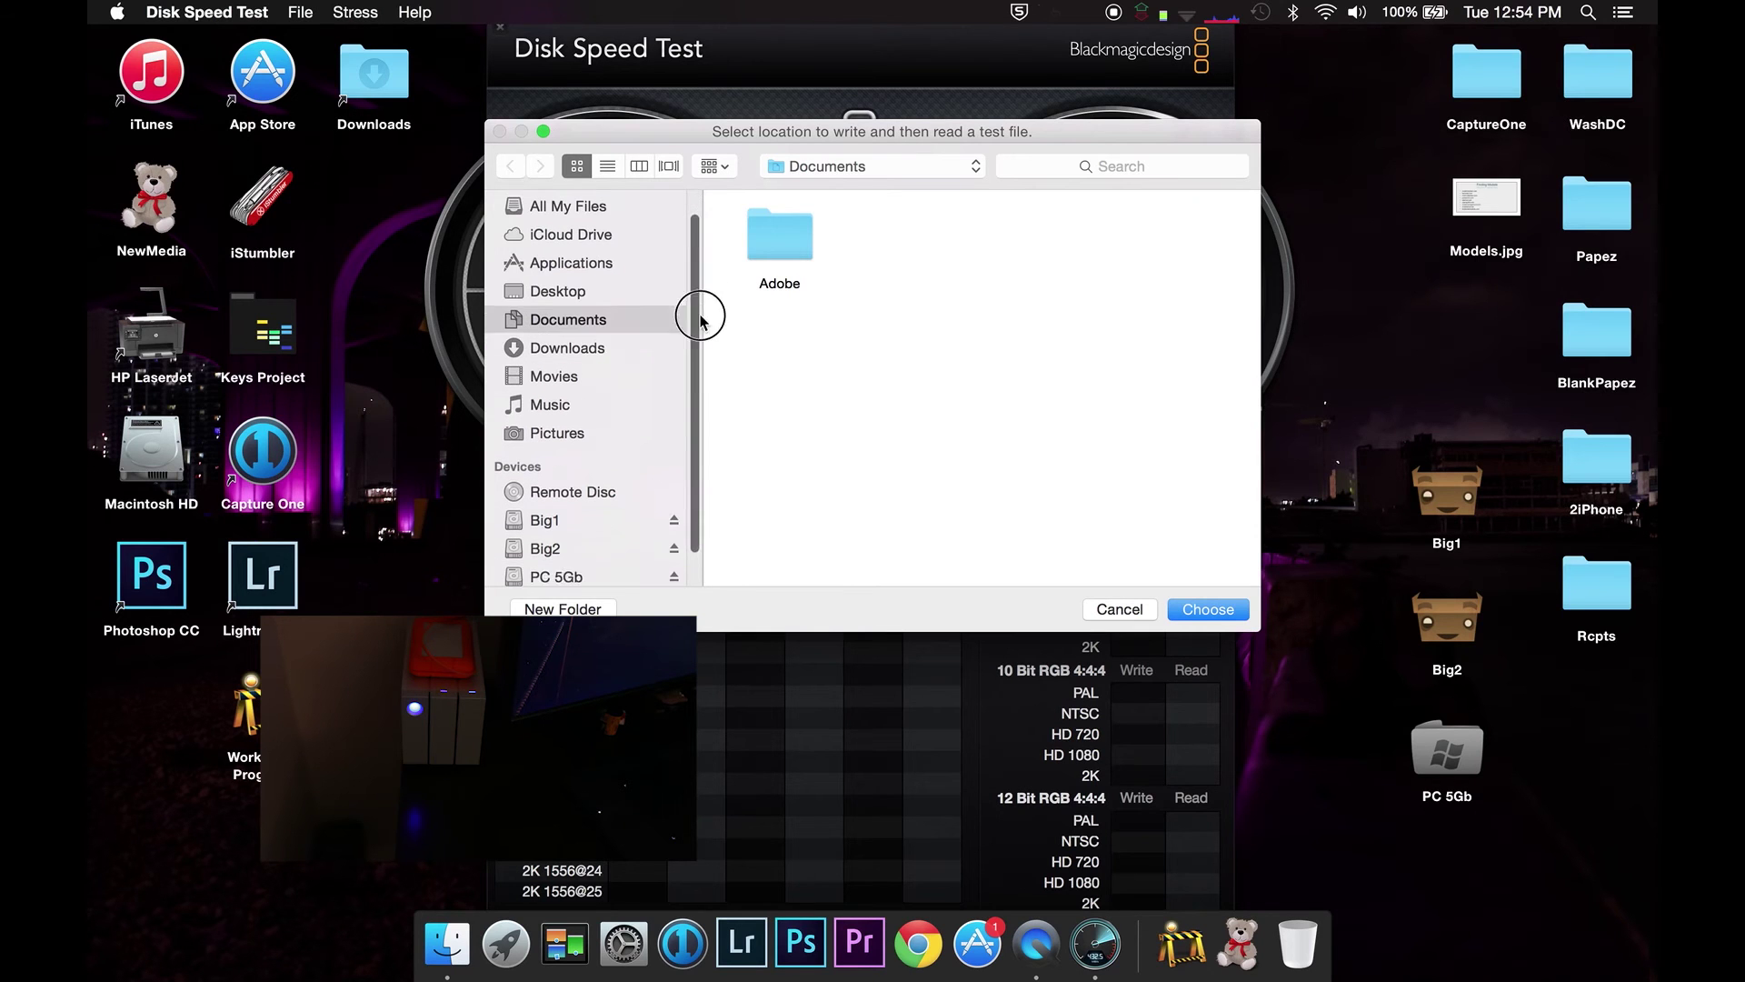
{"action": "left_click", "coordinate": [576, 538]}
{"action": "left_click", "coordinate": [1202, 609]}
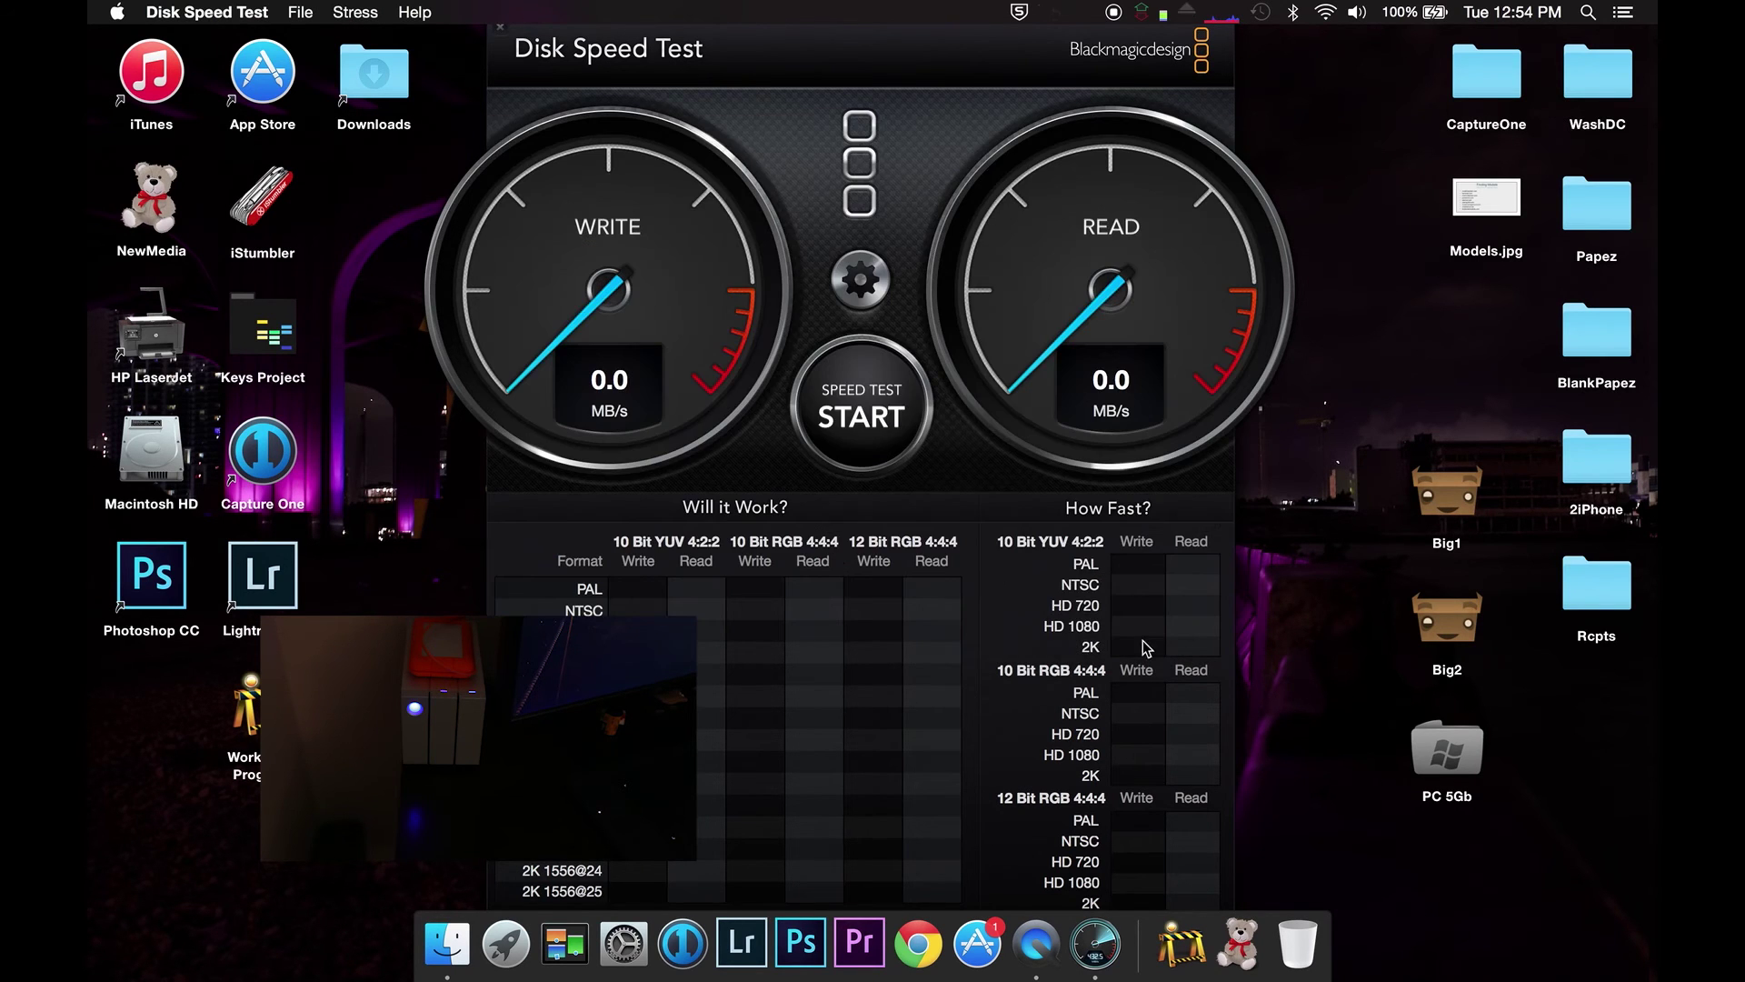
- Run the speed test on the selected drive, stopping it after the read and write measurements and closing the test window
{"action": "left_click", "coordinate": [879, 414]}
{"action": "mouse_move", "coordinate": [921, 38]}
{"action": "left_mouse_down"}
{"action": "mouse_move", "coordinate": [927, 10]}
{"action": "mouse_move", "coordinate": [918, 70]}
{"action": "mouse_move", "coordinate": [921, 40]}
{"action": "left_mouse_up"}
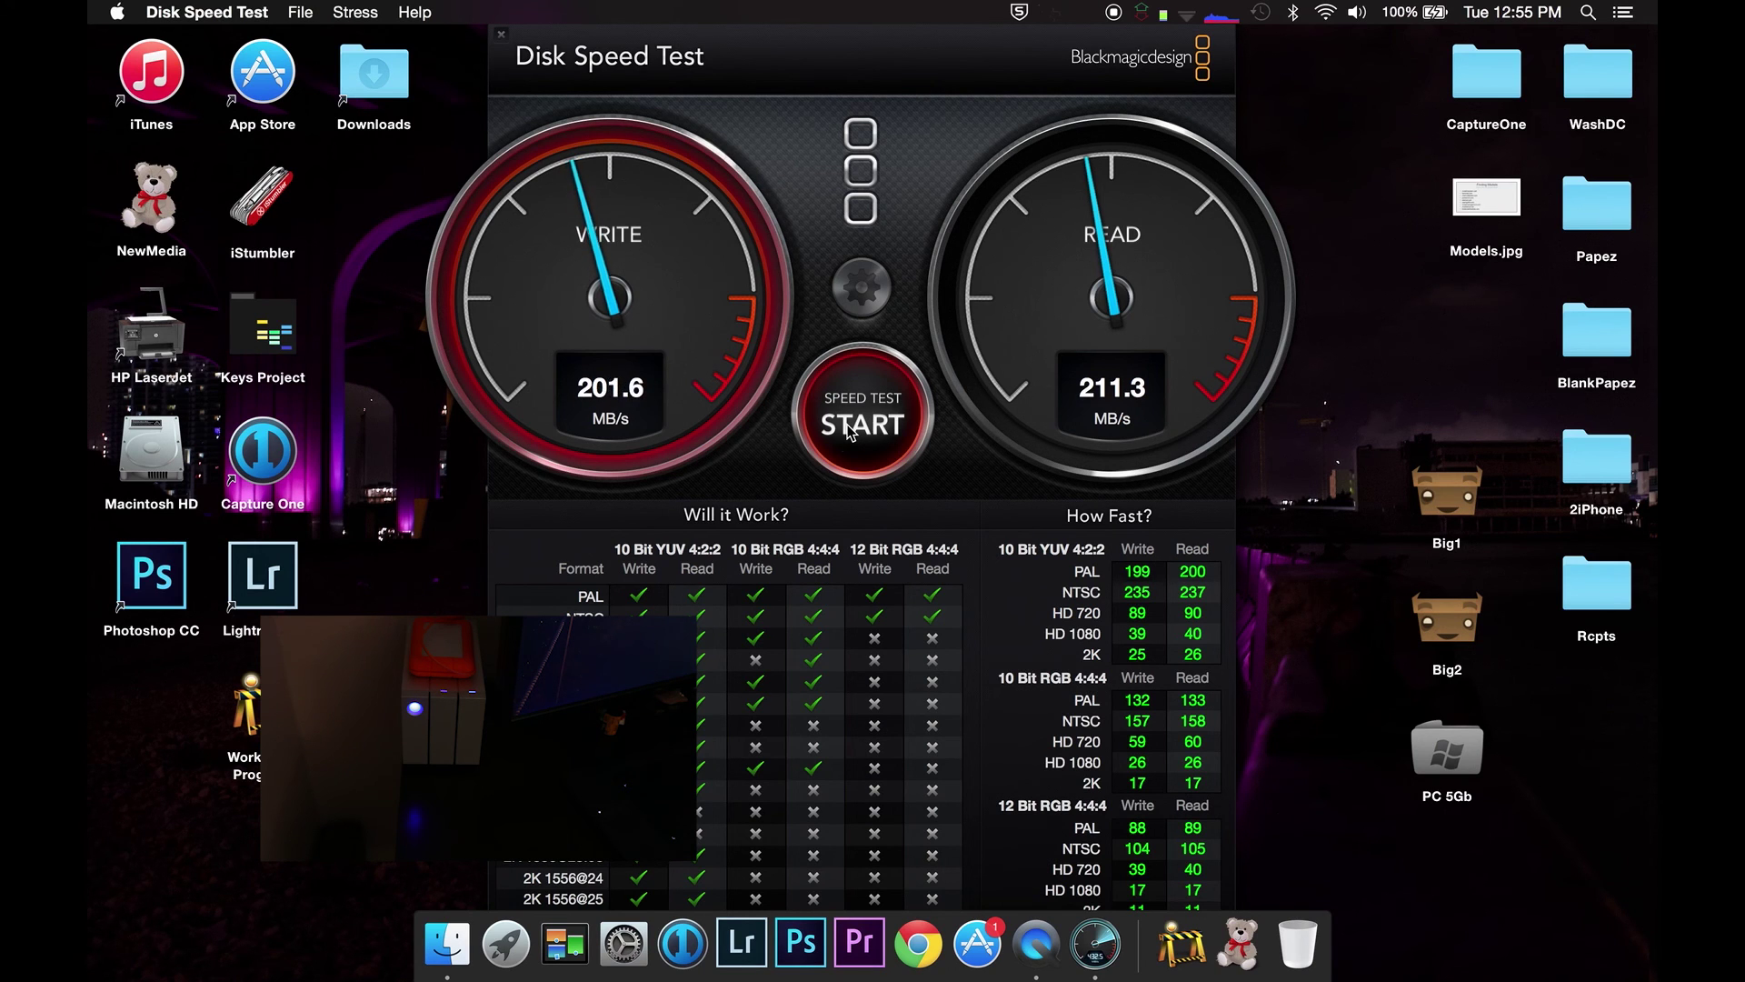
{"action": "left_click", "coordinate": [852, 431]}
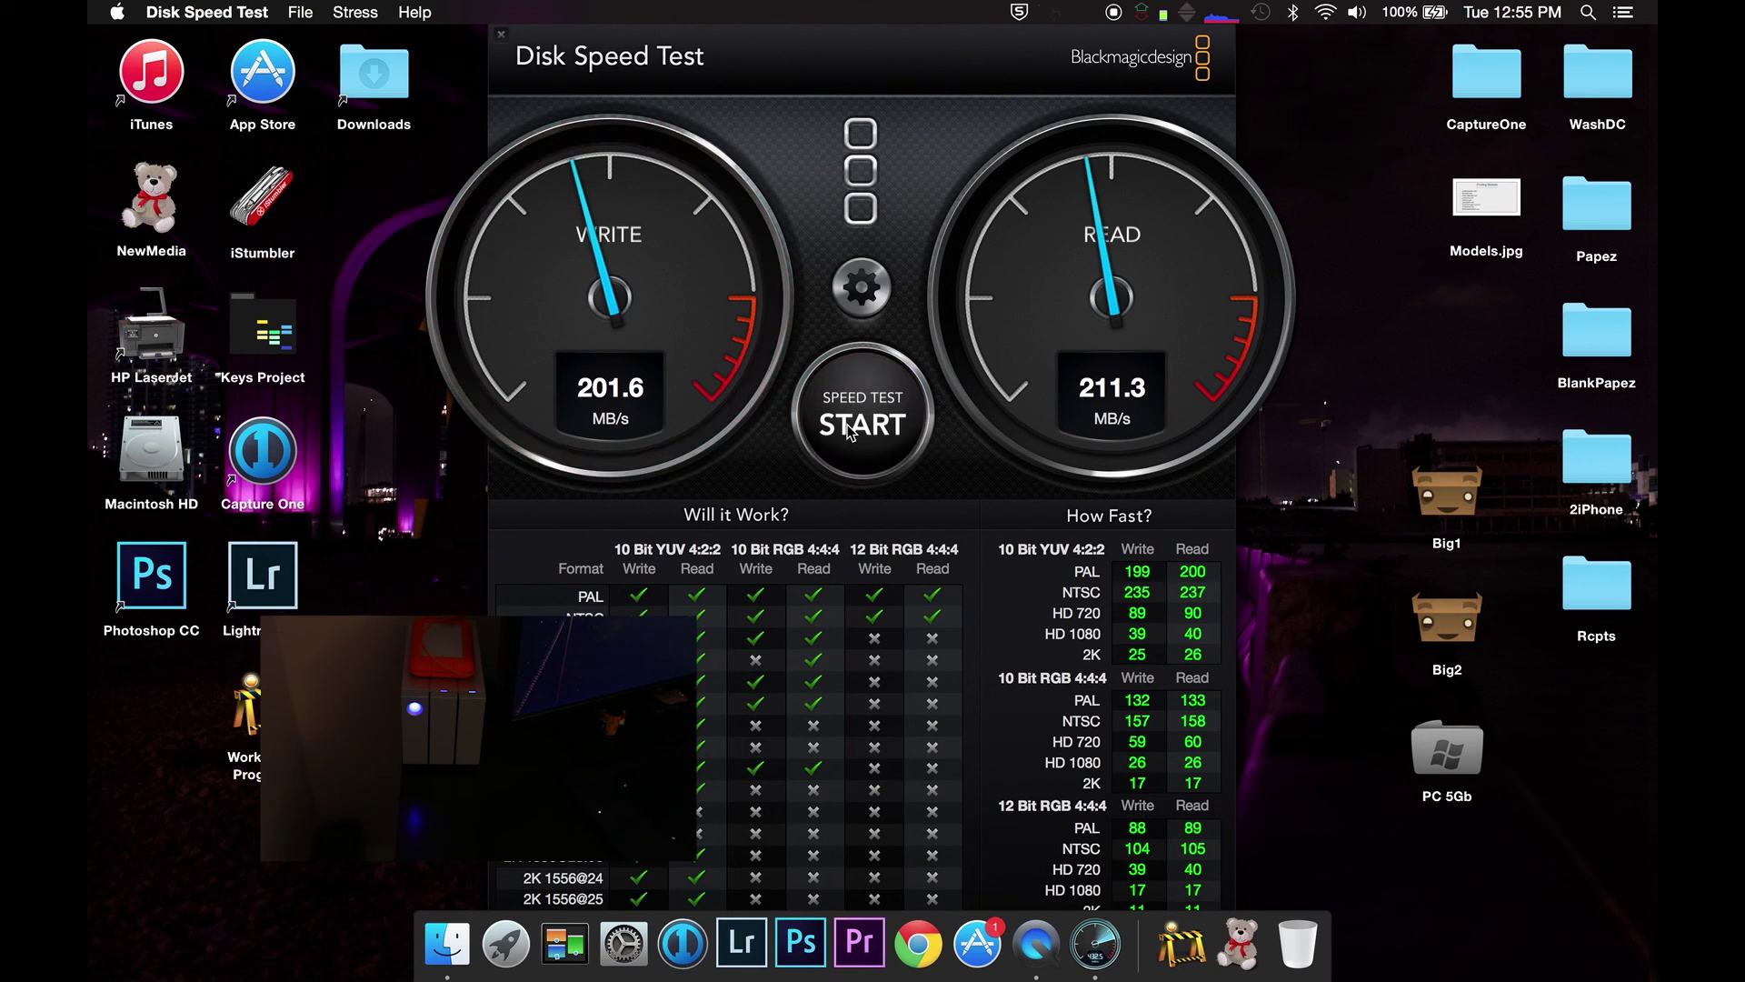
{"action": "left_click", "coordinate": [501, 35]}
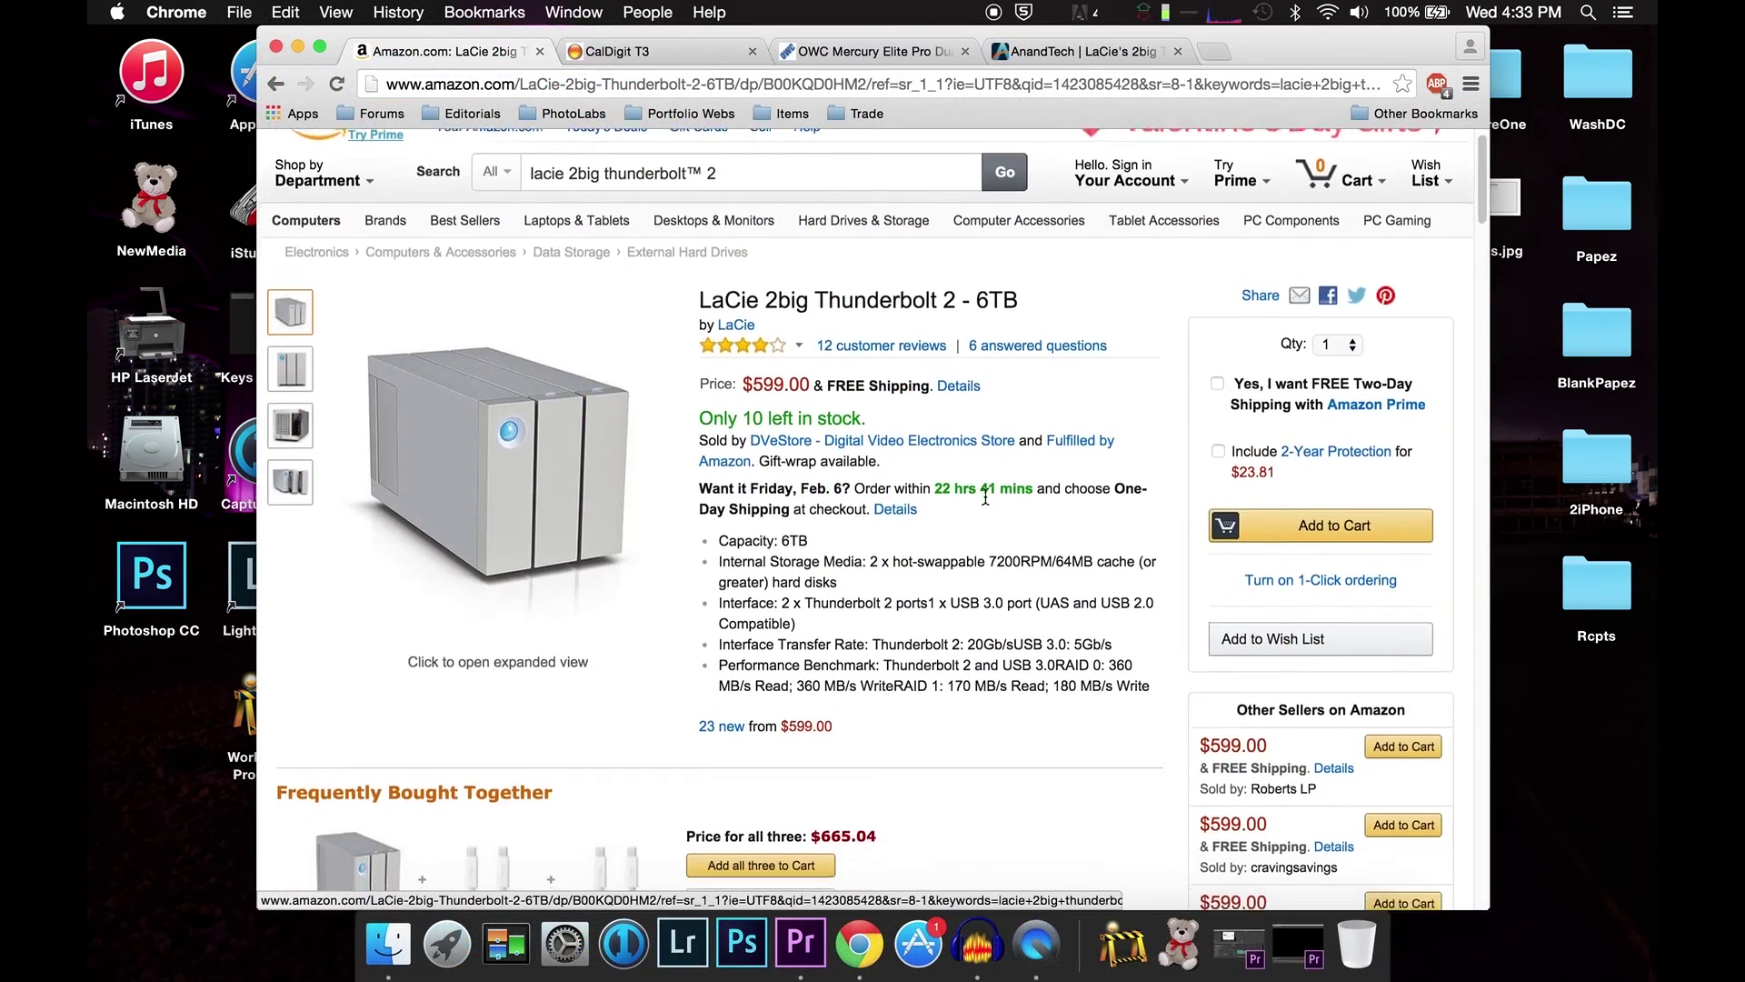
- Review the price and specifications of the LaCie 2big Thunderbolt 2 - 6TB on its Amazon page
{"action": "scroll", "coordinate": [986, 502], "scroll_direction": "up", "scroll_amount": 1}
{"action": "scroll", "coordinate": [796, 404], "scroll_direction": "down", "scroll_amount": 1}
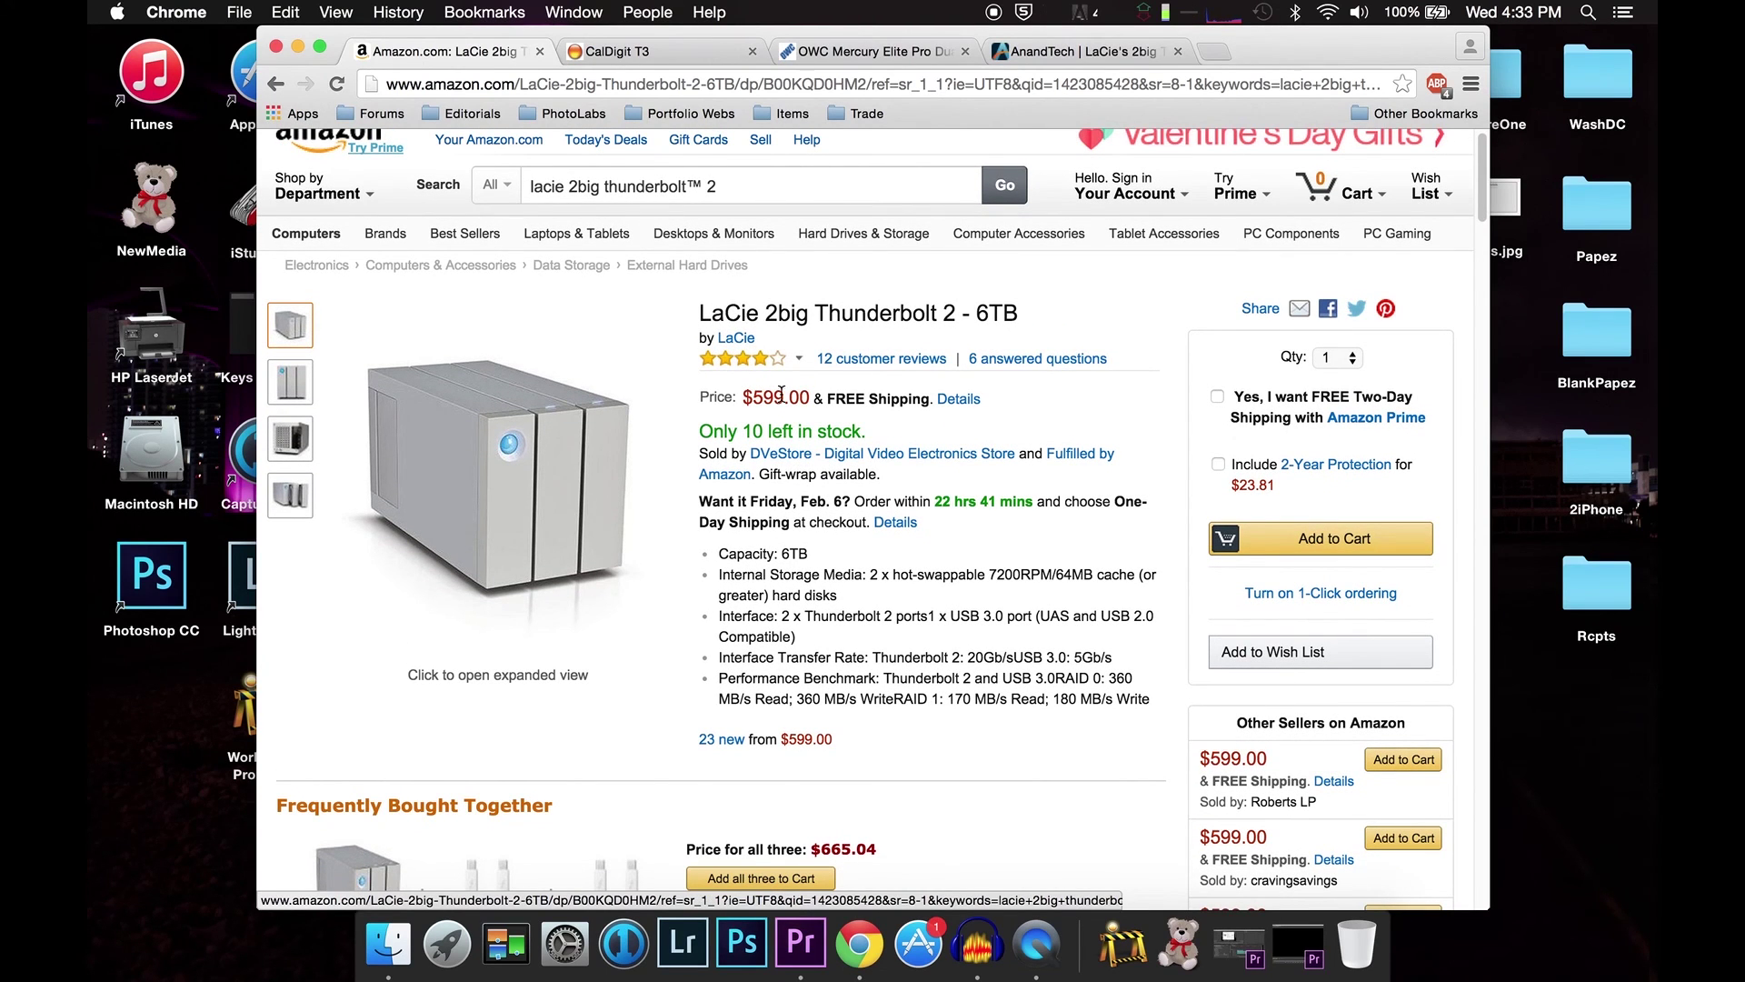
{"action": "scroll", "coordinate": [940, 670], "scroll_direction": "down", "scroll_amount": 2}
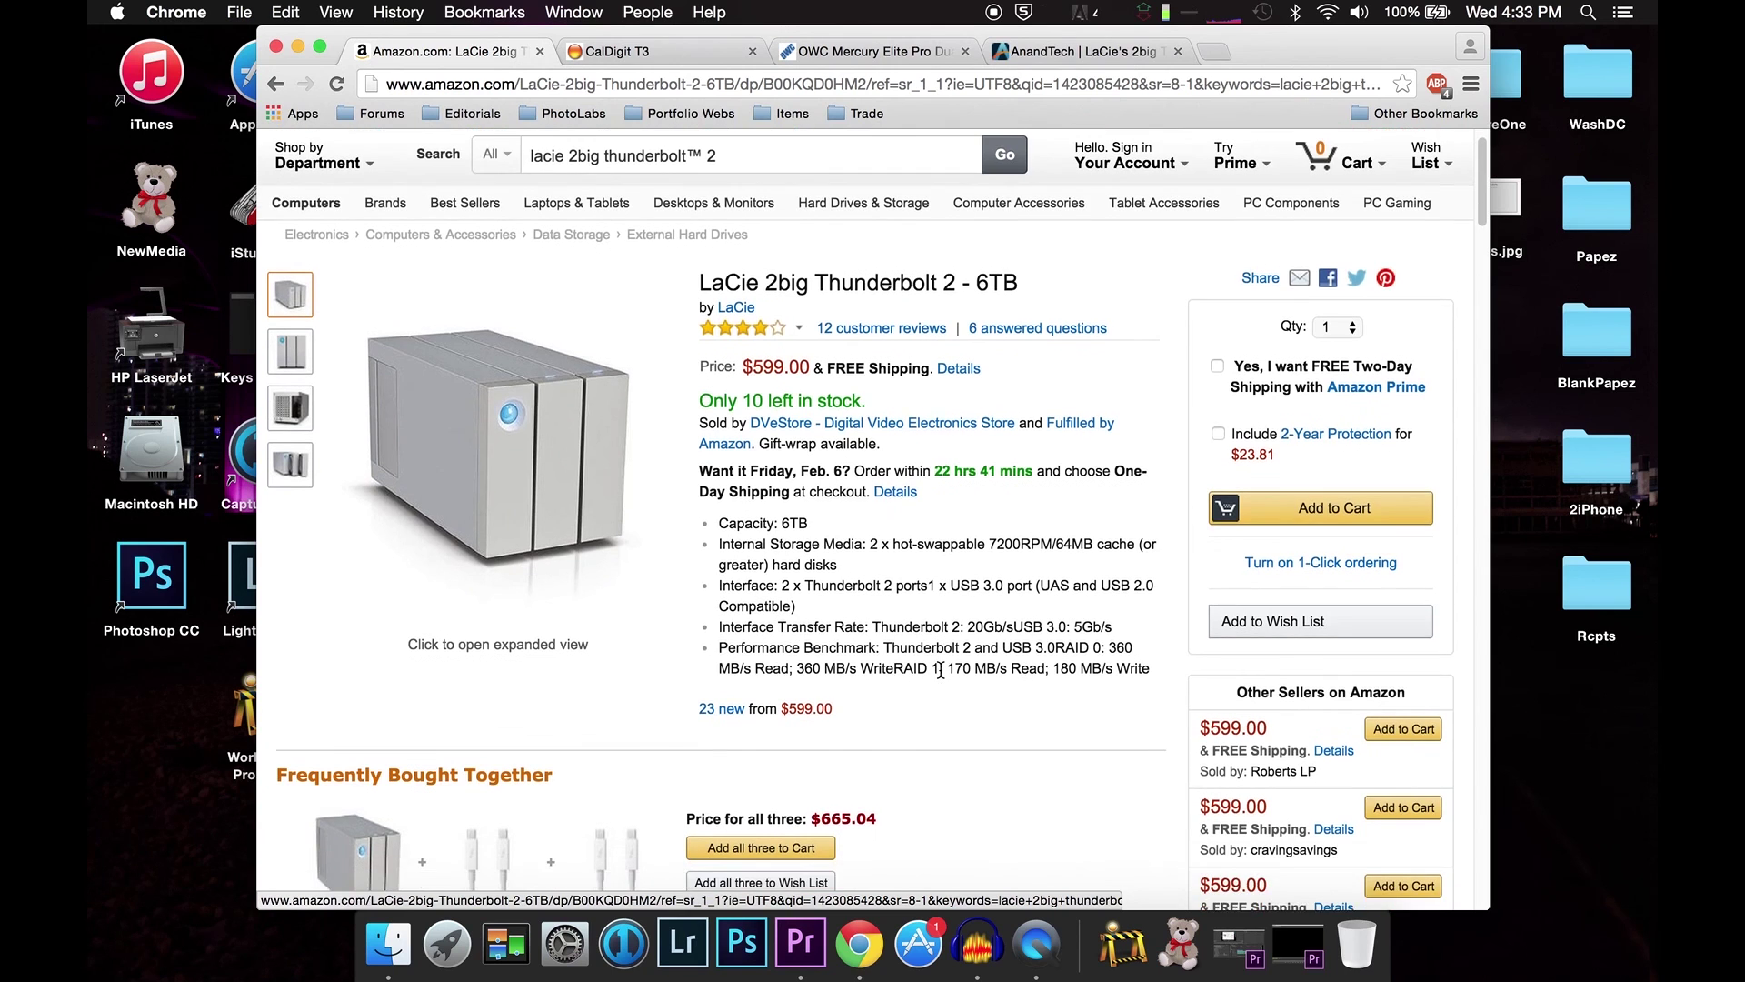
{"action": "scroll", "coordinate": [940, 670], "scroll_direction": "down", "scroll_amount": 3}
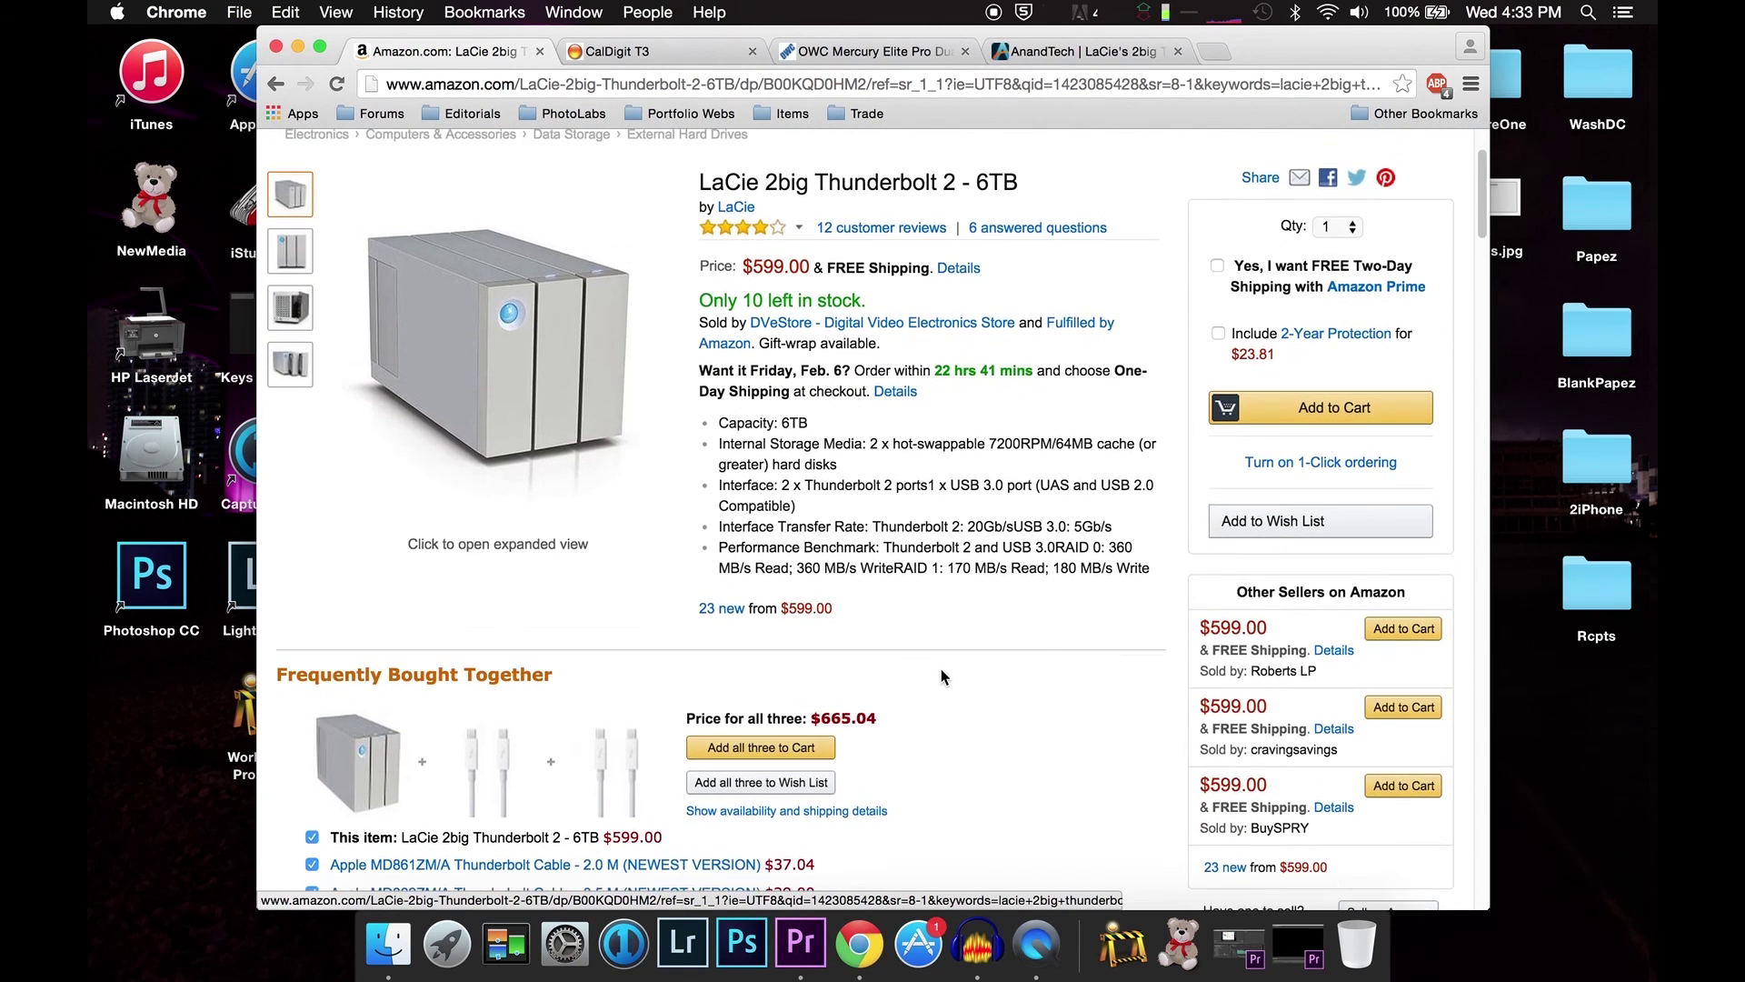
{"action": "scroll", "coordinate": [941, 668], "scroll_direction": "up", "scroll_amount": 4}
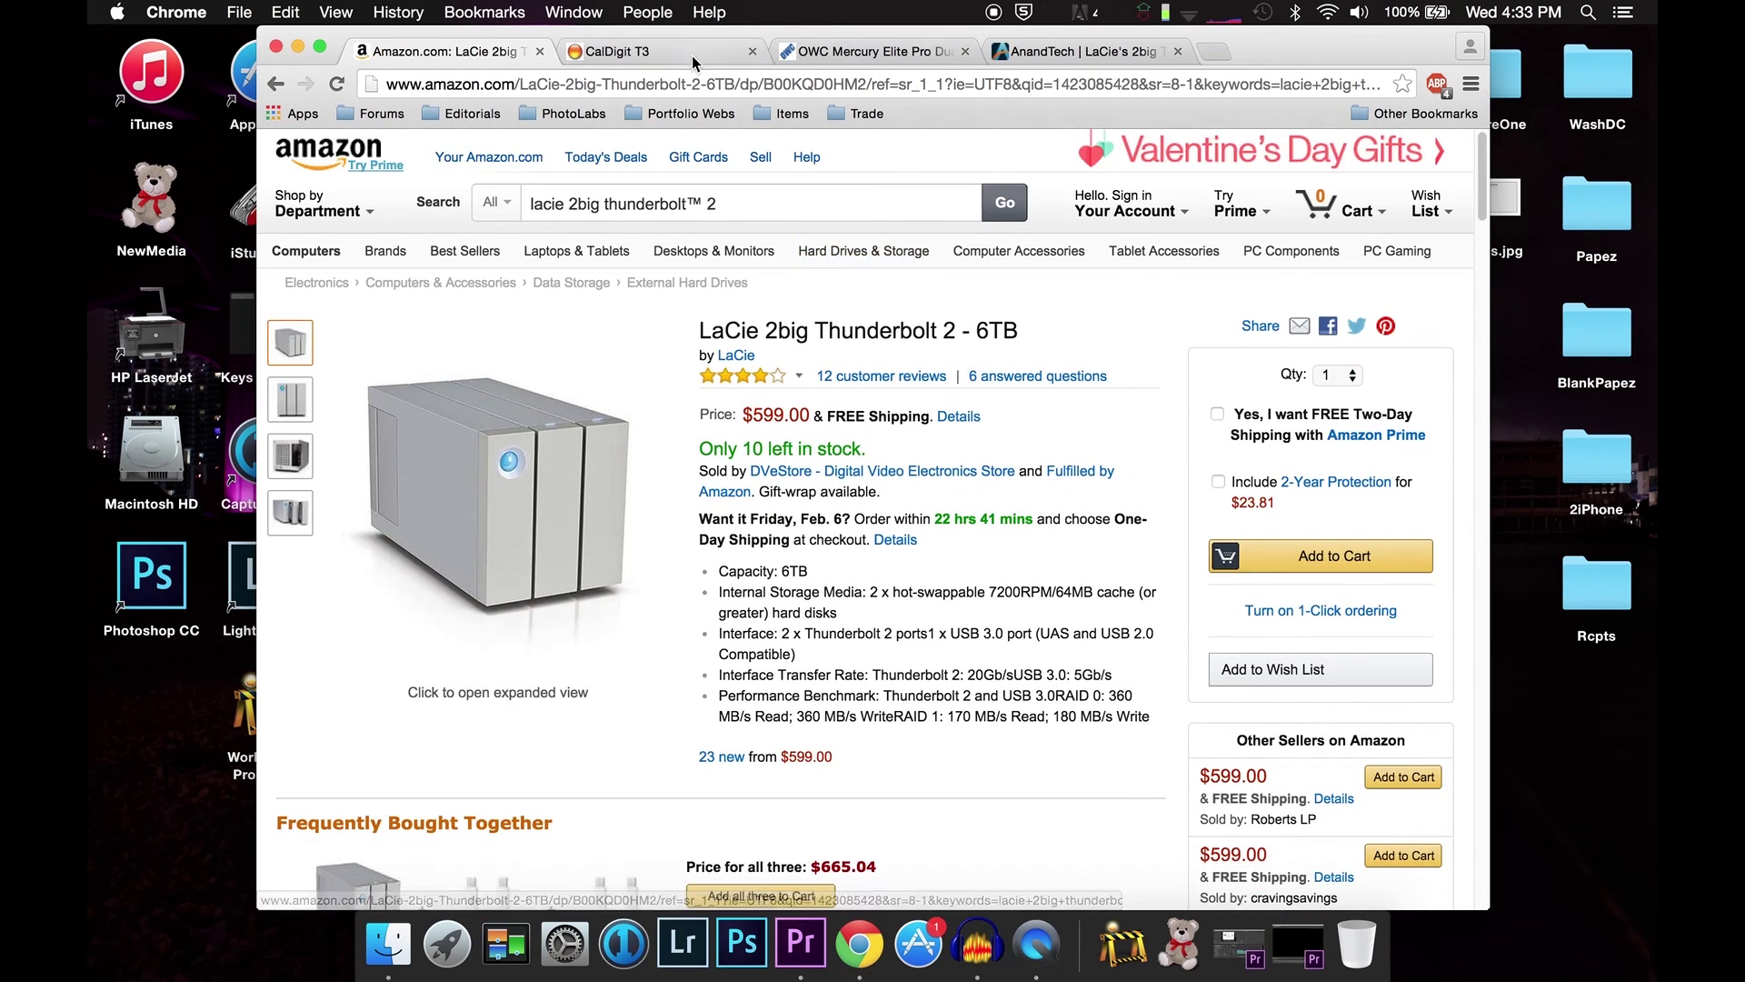
- Look over the CalDigit T3 page and the OWC Mercury Elite Pro Dual page with its capacities and prices
{"action": "left_click", "coordinate": [691, 56]}
{"action": "scroll", "coordinate": [965, 476], "scroll_direction": "up", "scroll_amount": 5}
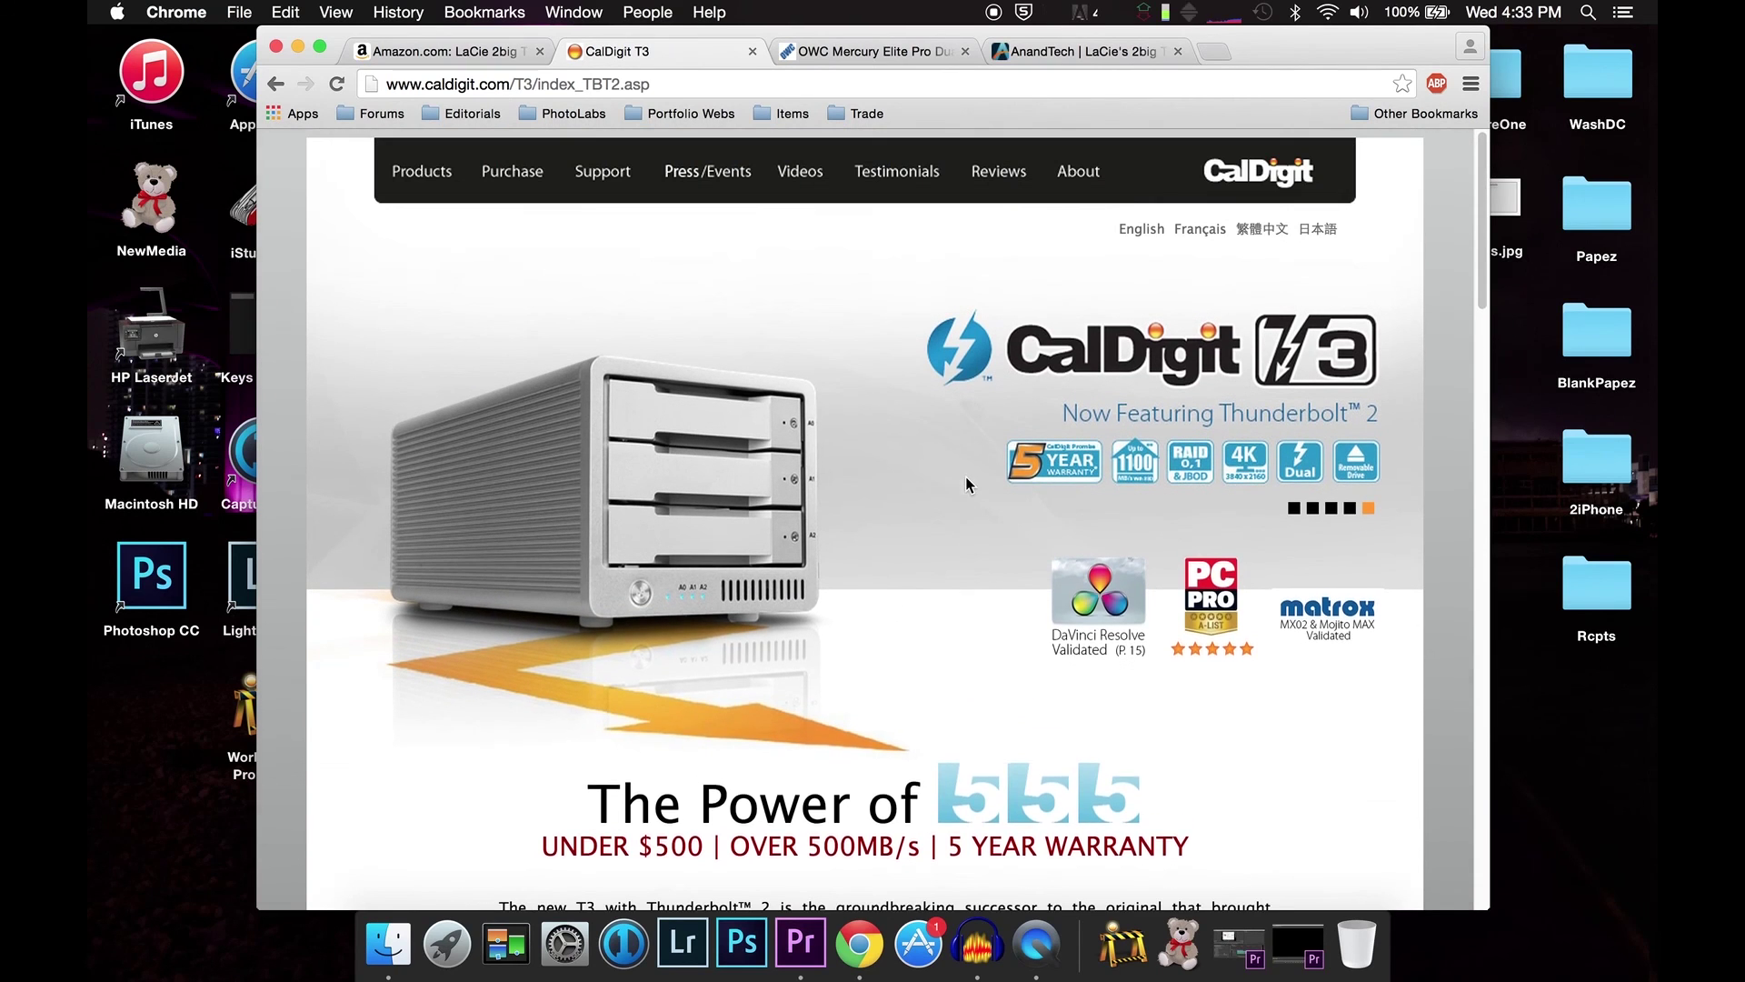
{"action": "left_click", "coordinate": [859, 51]}
{"action": "scroll", "coordinate": [868, 651], "scroll_direction": "down", "scroll_amount": 5}
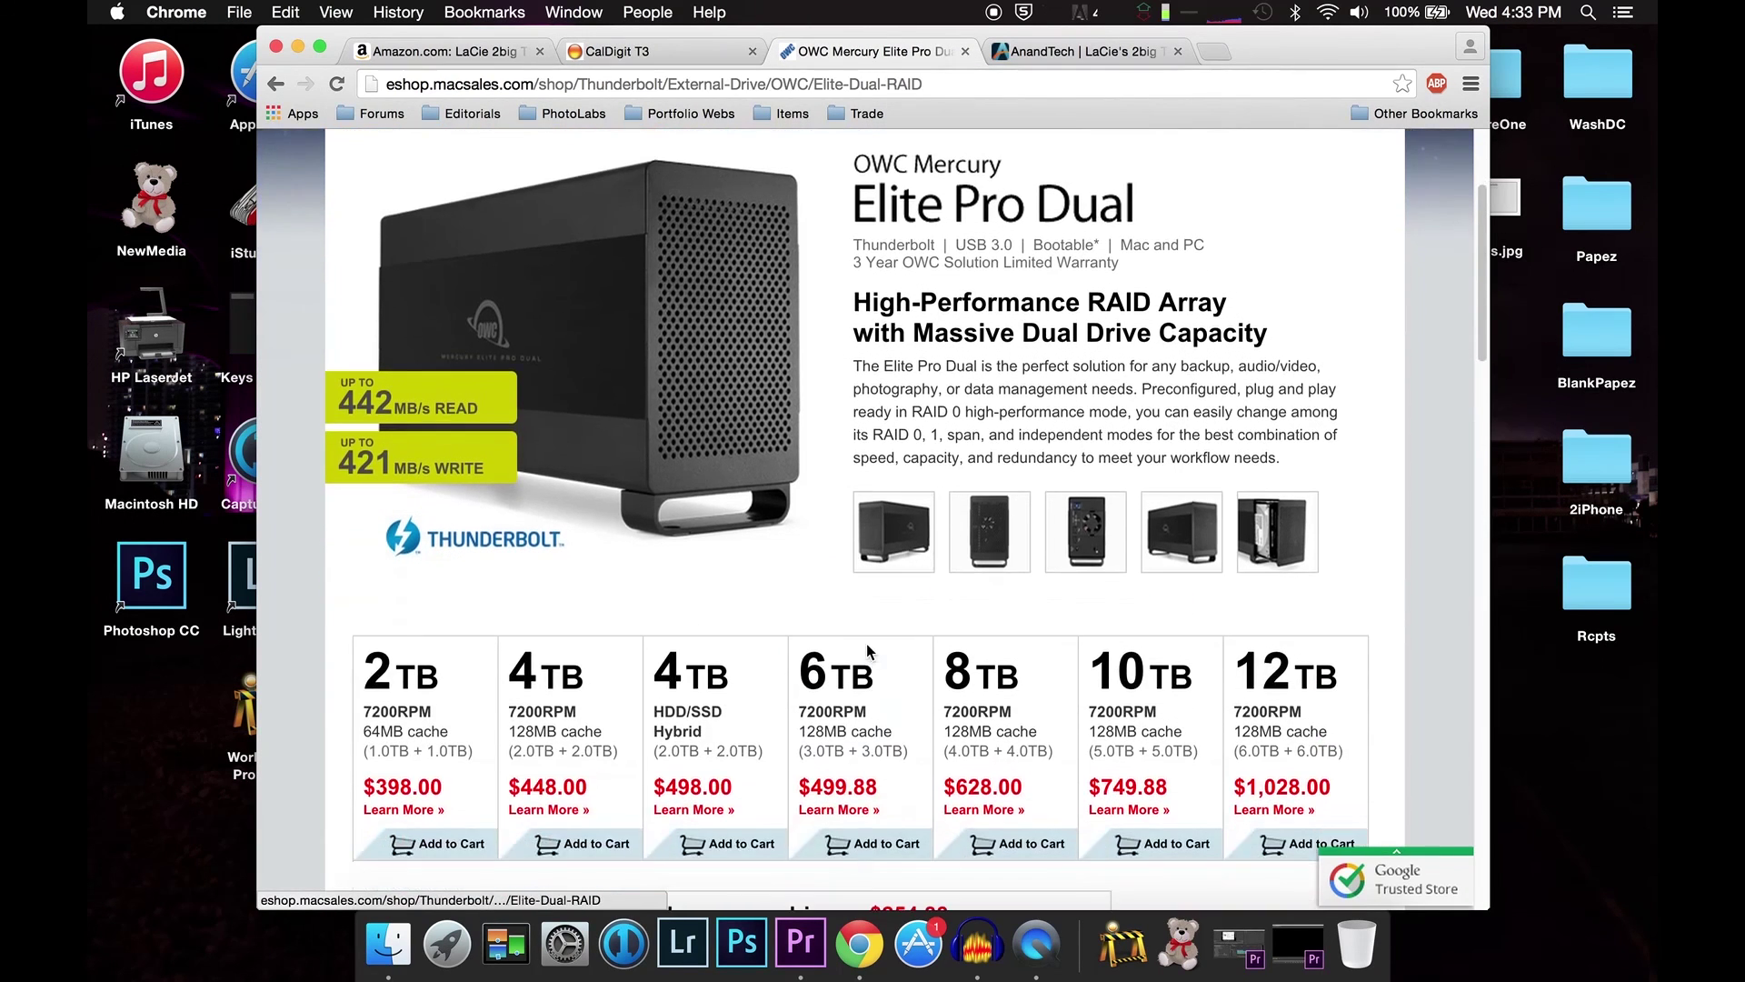
{"action": "scroll", "coordinate": [868, 650], "scroll_direction": "up", "scroll_amount": 5}
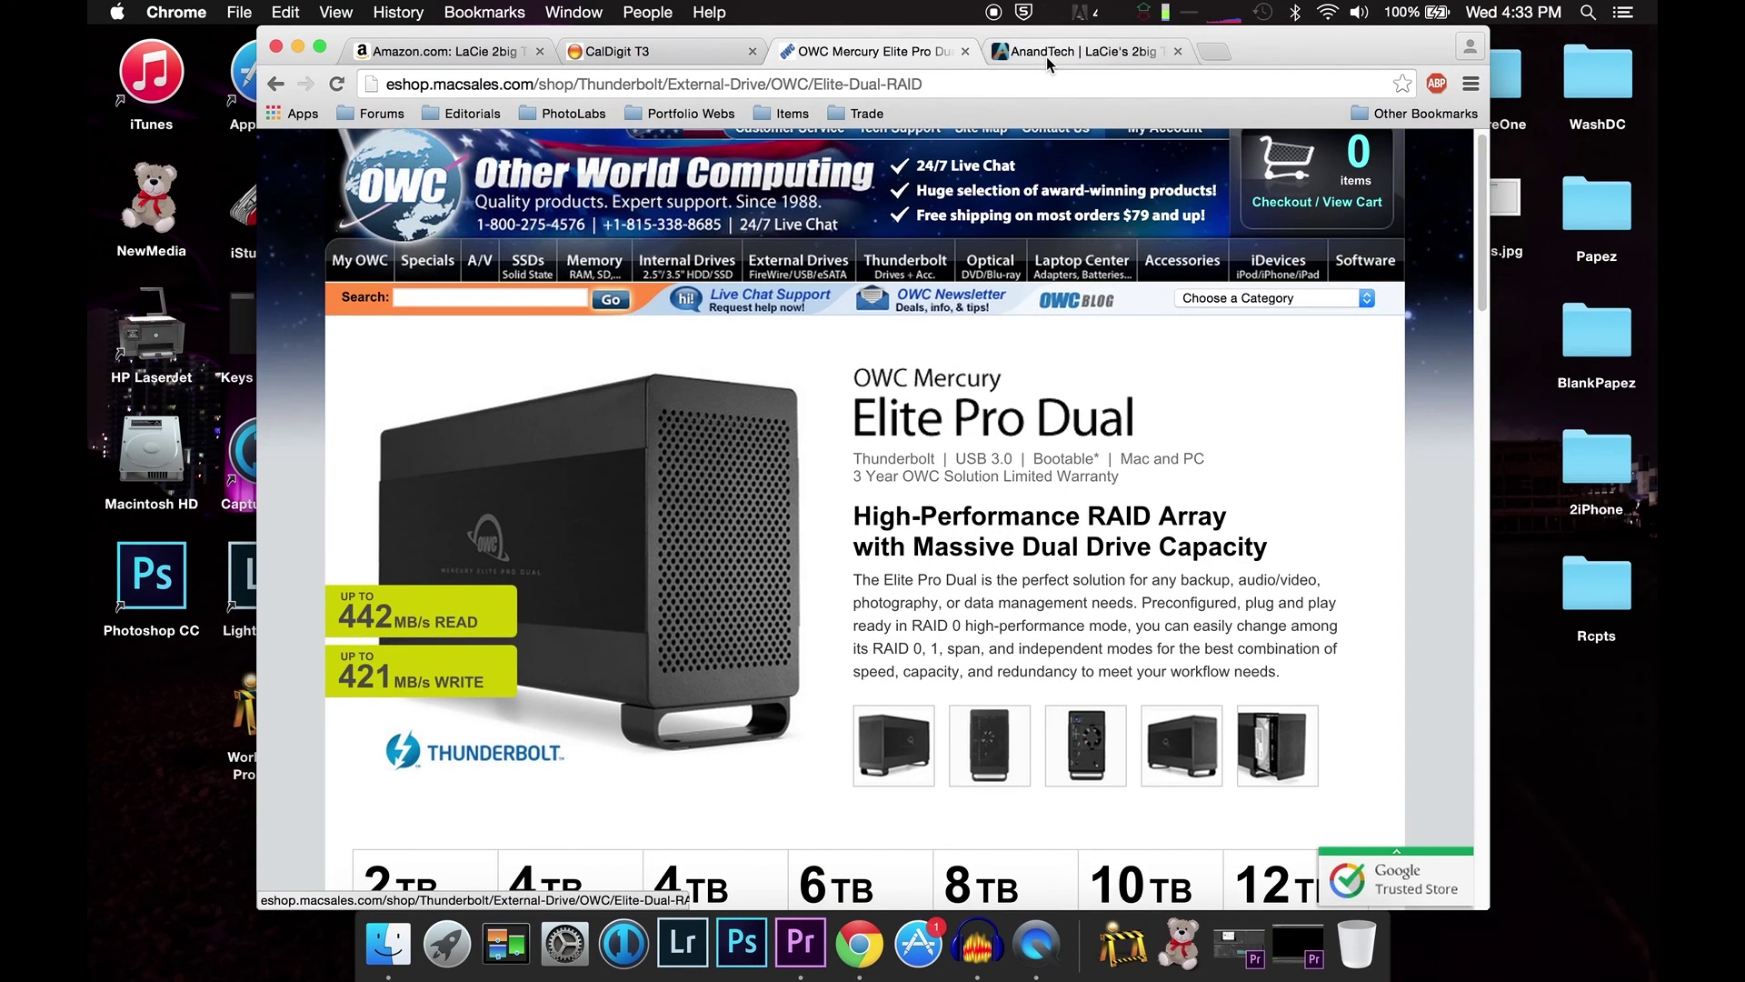
- Go to the AnandTech review of the LaCie 2big Thunderbolt 2 and find its gallery of internal components
{"action": "left_click", "coordinate": [1047, 54]}
{"action": "scroll", "coordinate": [975, 554], "scroll_direction": "down", "scroll_amount": 10}
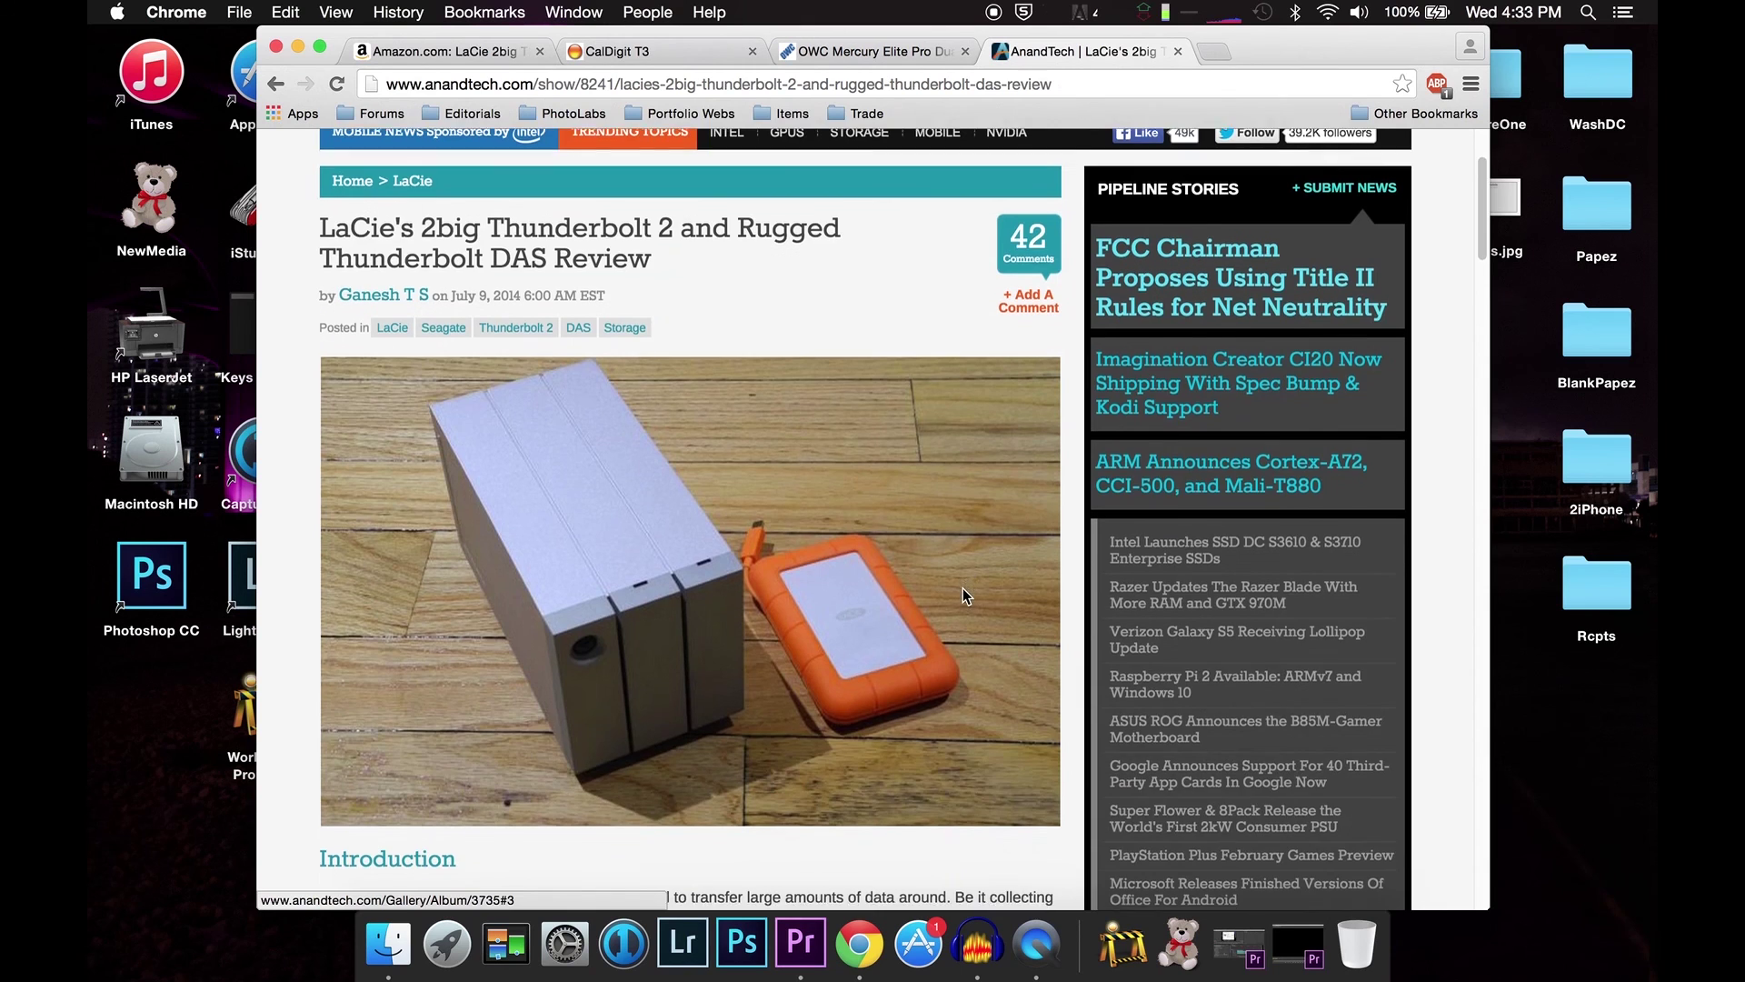
{"action": "scroll", "coordinate": [945, 607], "scroll_direction": "down", "scroll_amount": 18}
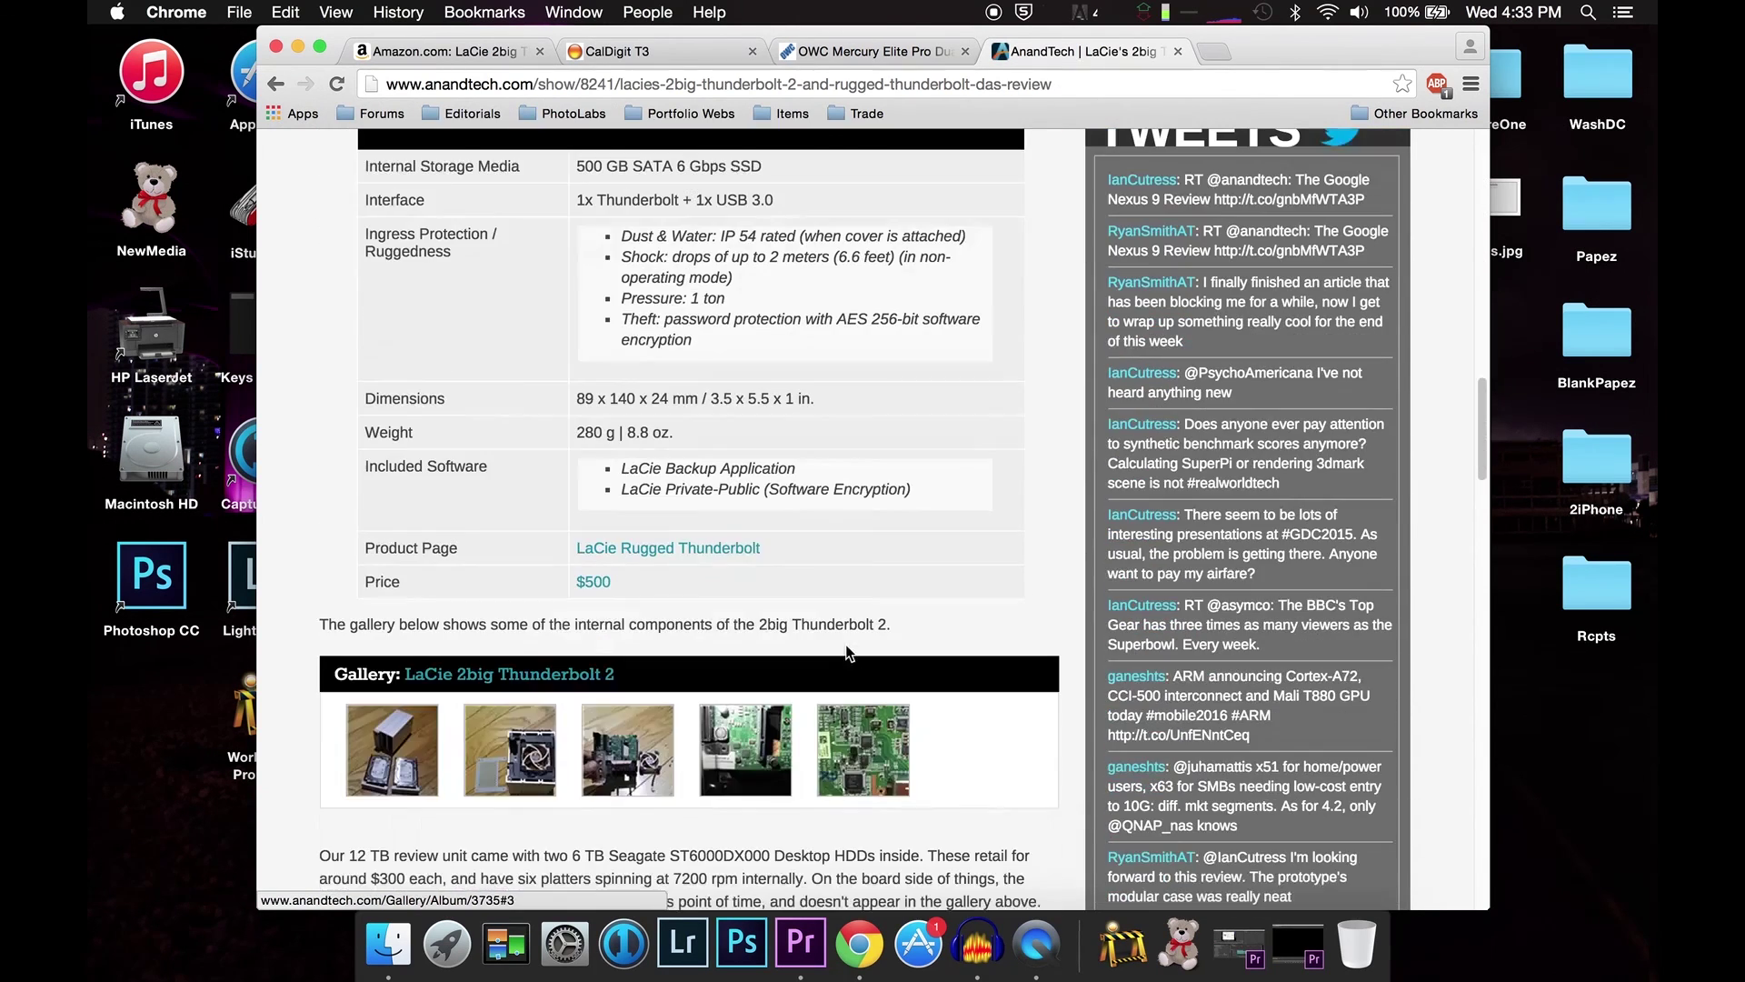
- View the five photos in the LaCie 2big Thunderbolt 2 gallery one after another, and close the gallery page
{"action": "left_click", "coordinate": [428, 759]}
{"action": "scroll", "coordinate": [599, 601], "scroll_direction": "down", "scroll_amount": 6}
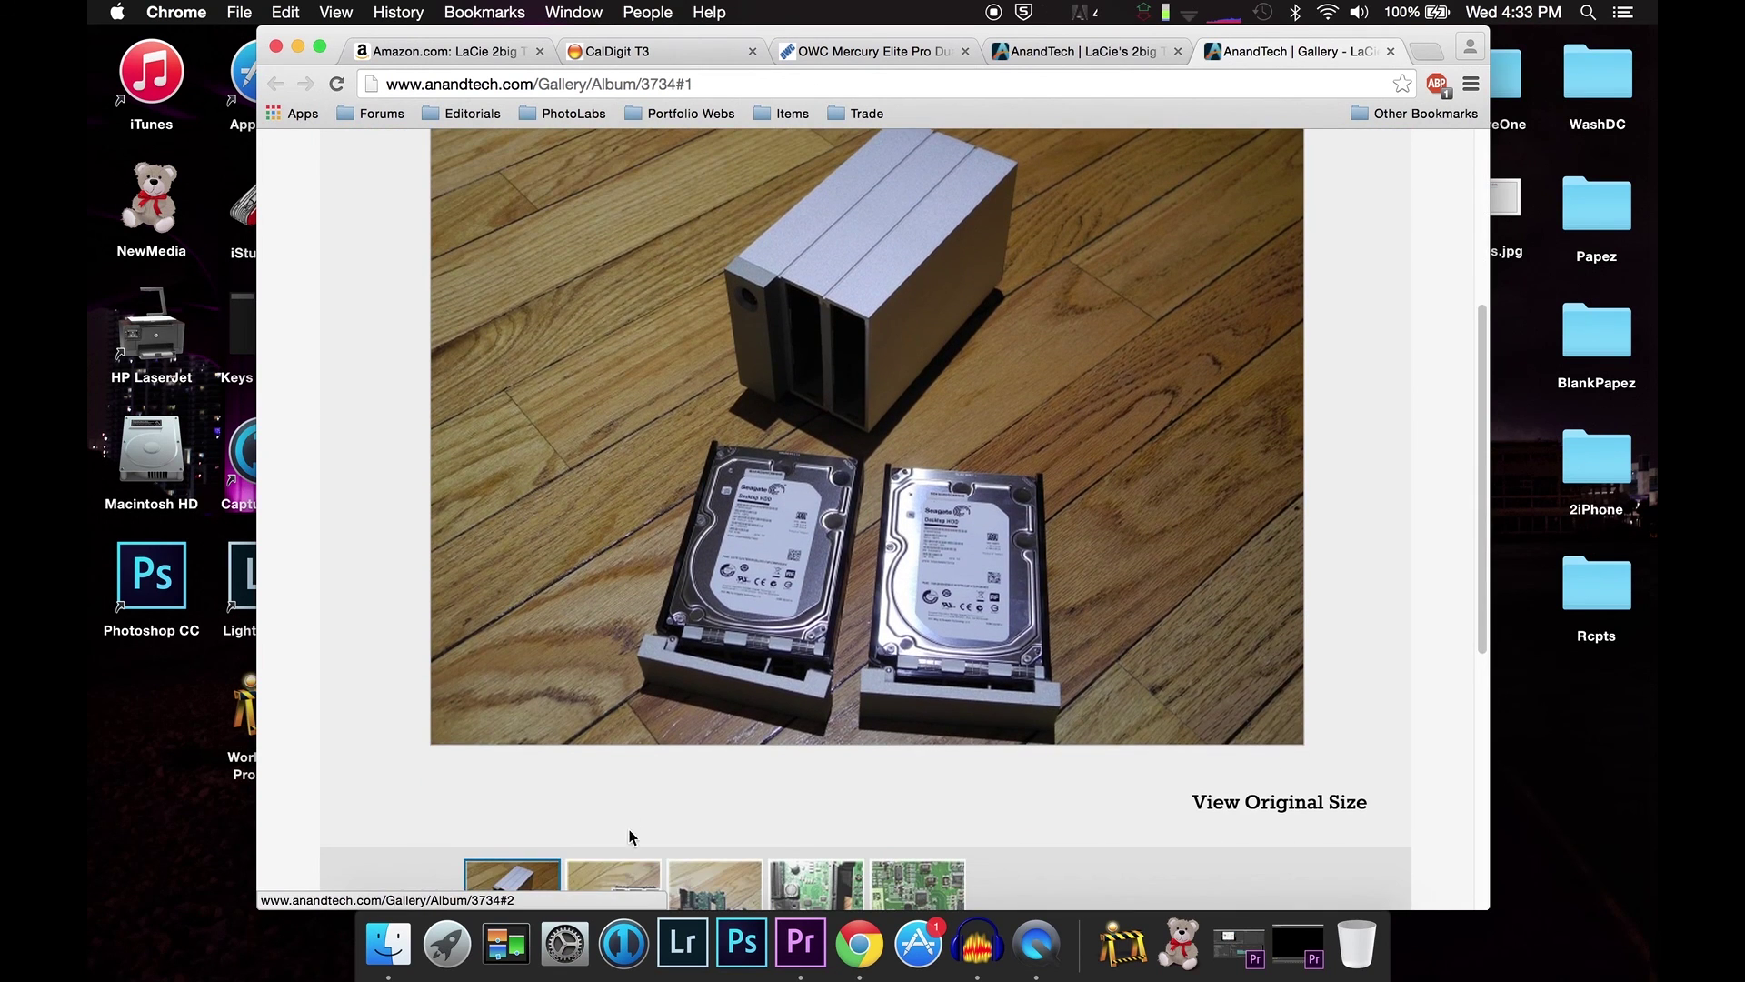
{"action": "left_click", "coordinate": [632, 878]}
{"action": "left_click", "coordinate": [728, 889]}
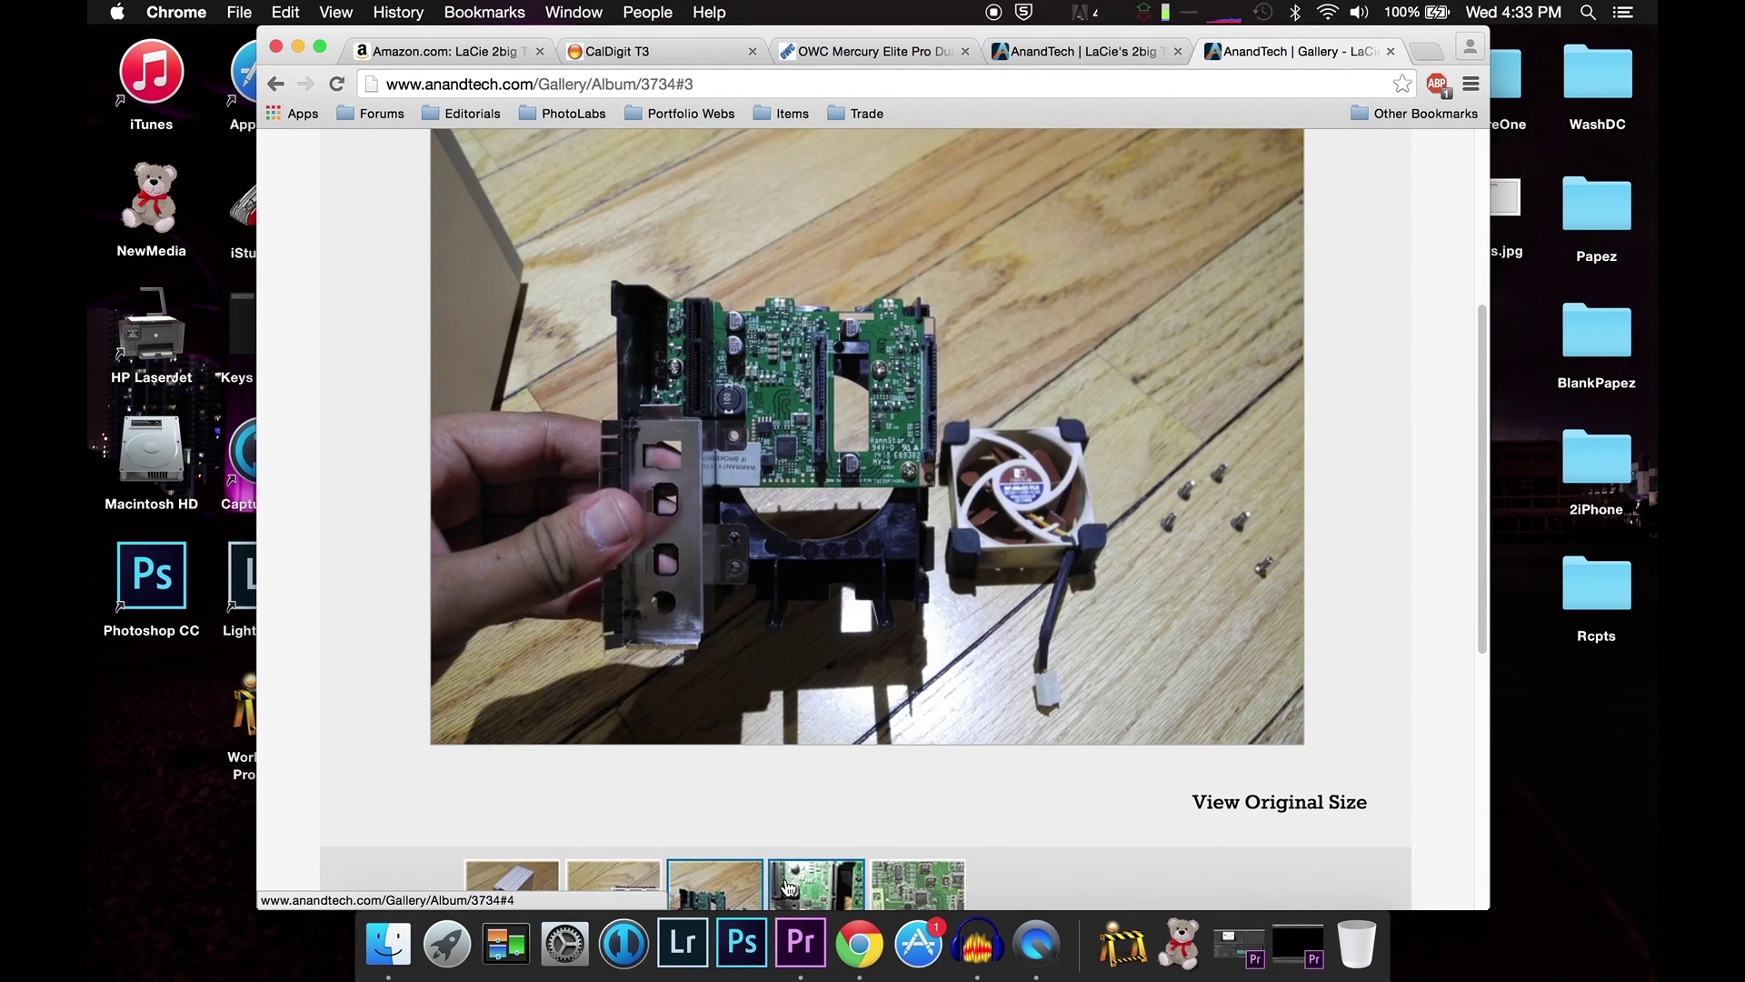
{"action": "left_click", "coordinate": [809, 886]}
{"action": "left_click", "coordinate": [872, 861]}
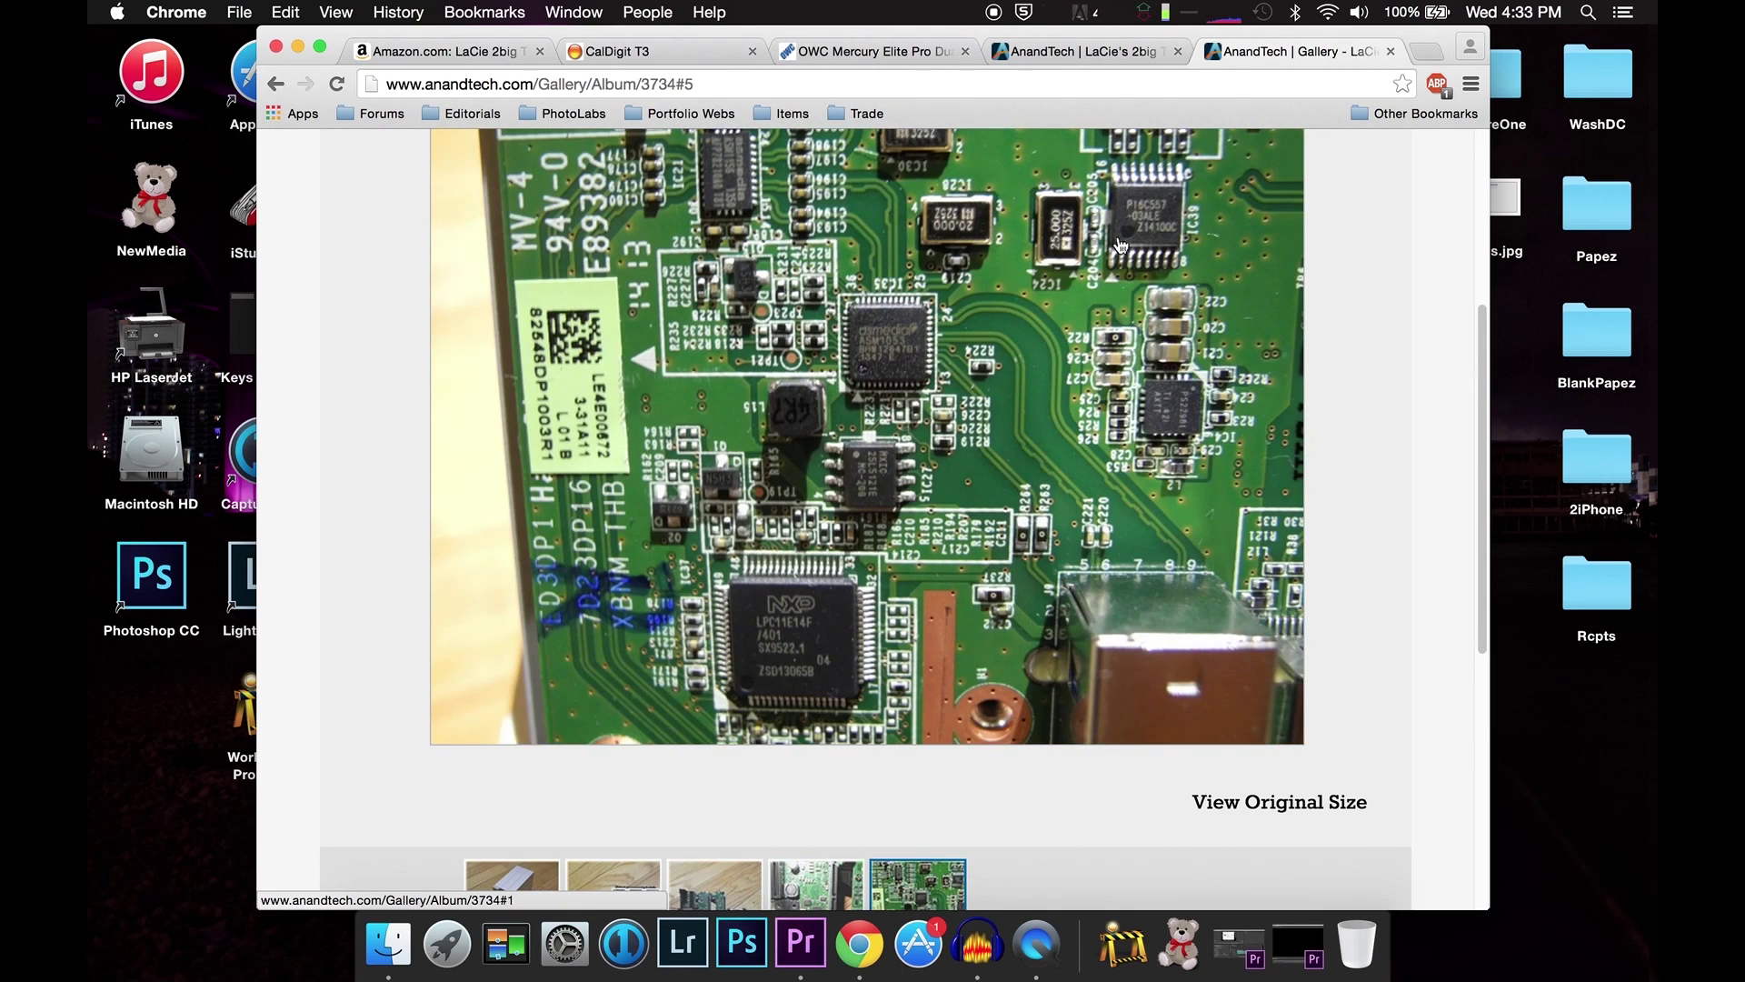
{"action": "left_click", "coordinate": [1389, 52]}
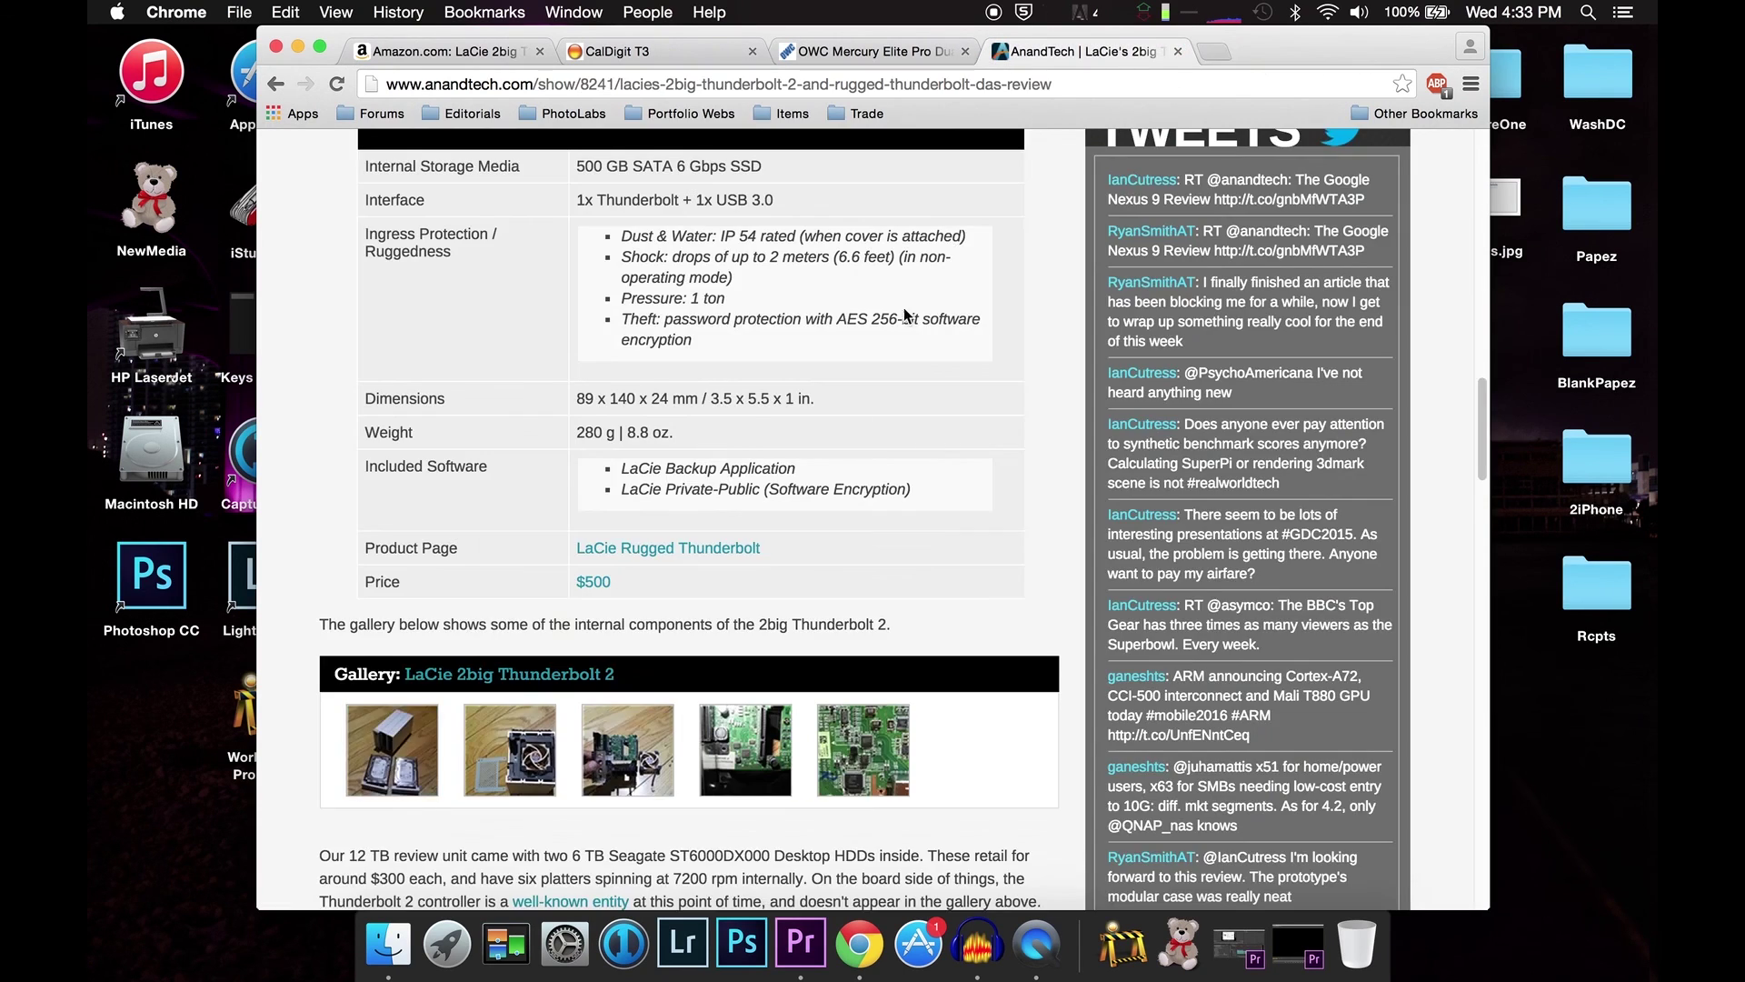
- Return to the headline and lead photo of the AnandTech review
{"action": "scroll", "coordinate": [804, 531], "scroll_direction": "up", "scroll_amount": 10}
{"action": "scroll", "coordinate": [805, 538], "scroll_direction": "up", "scroll_amount": 10}
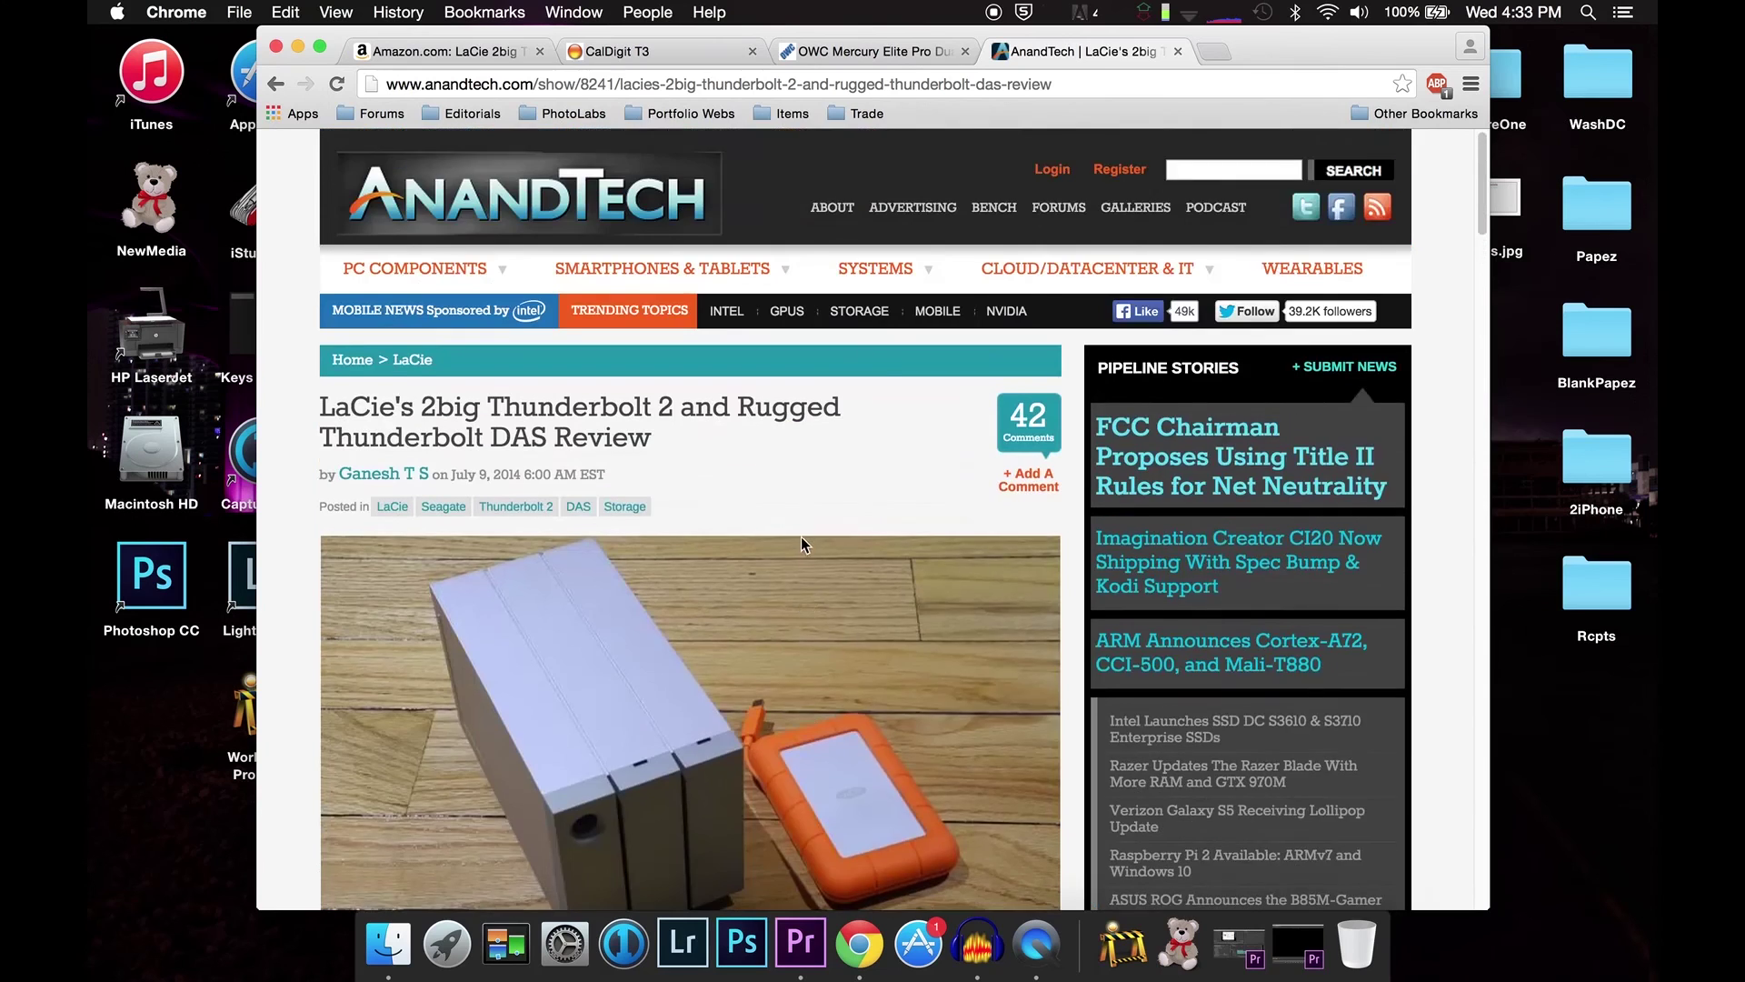
{"action": "scroll", "coordinate": [734, 566], "scroll_direction": "down", "scroll_amount": 2}
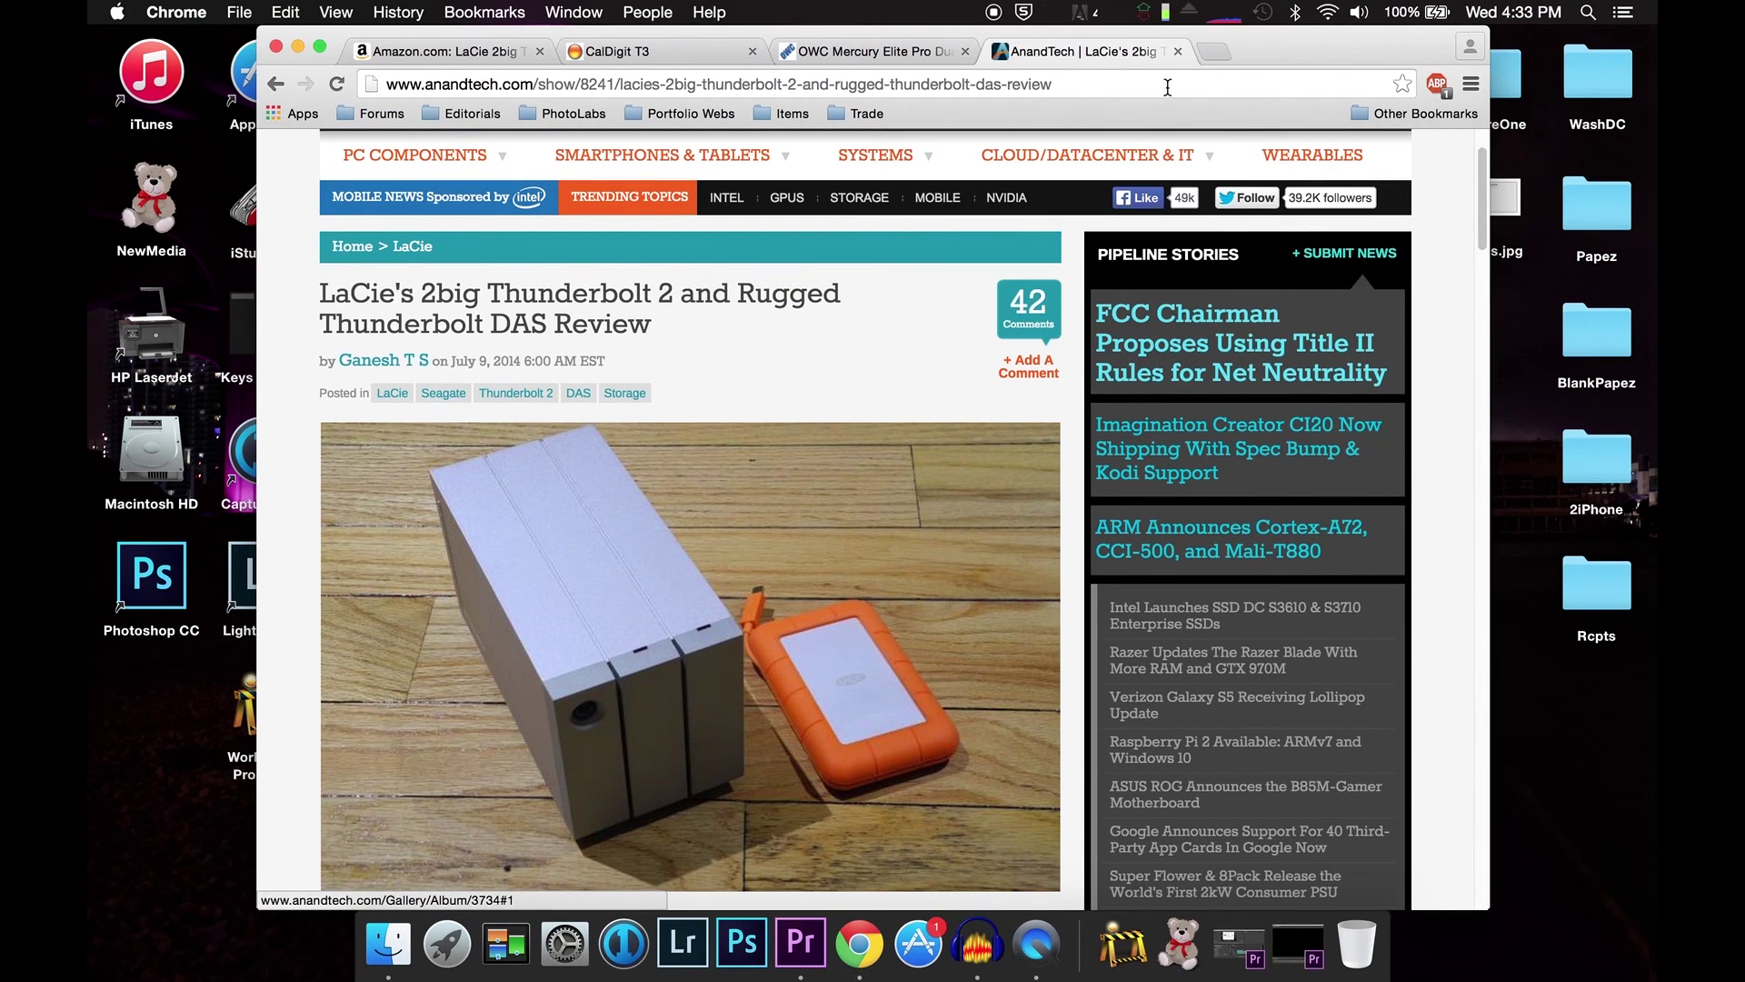